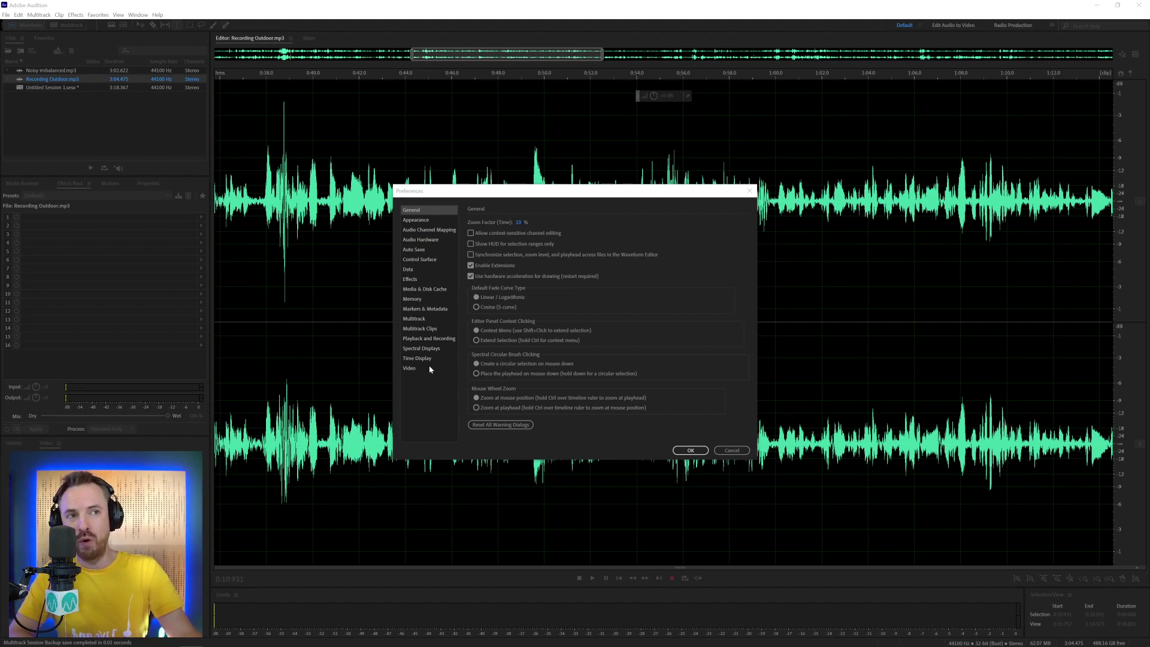
Set the Zoom Factor (Time) preference to 100% and apply it
{"action": "left_click", "coordinate": [423, 212]}
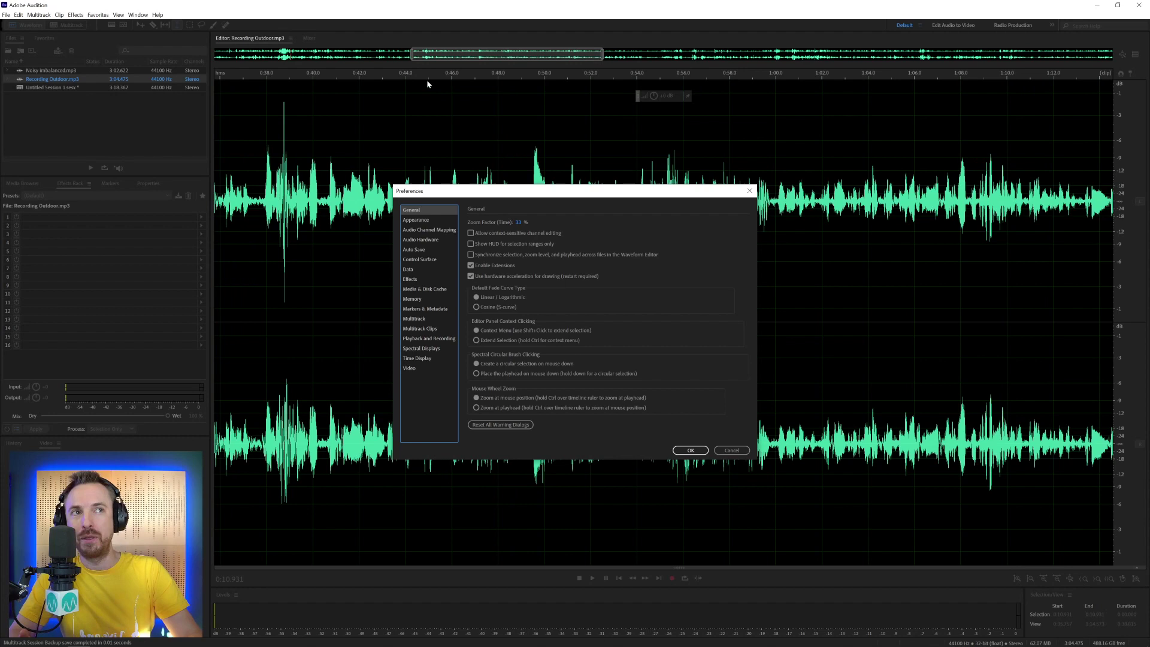
{"action": "left_click", "coordinate": [520, 222]}
{"action": "type", "text": "100"}
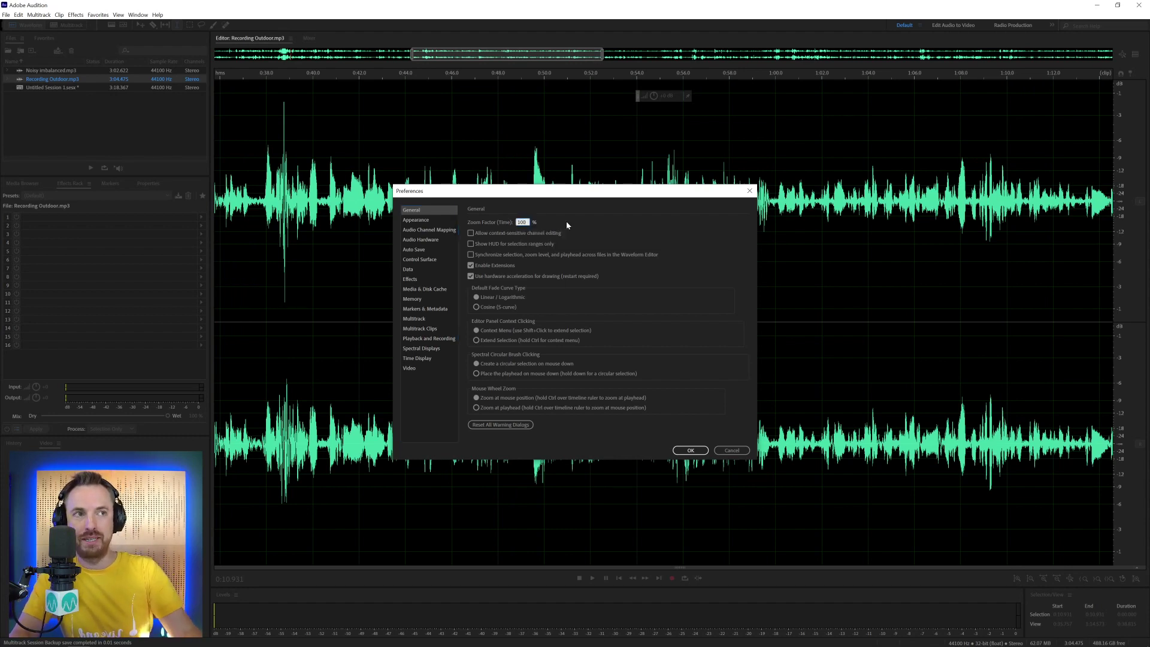
{"action": "key", "text": "Return"}
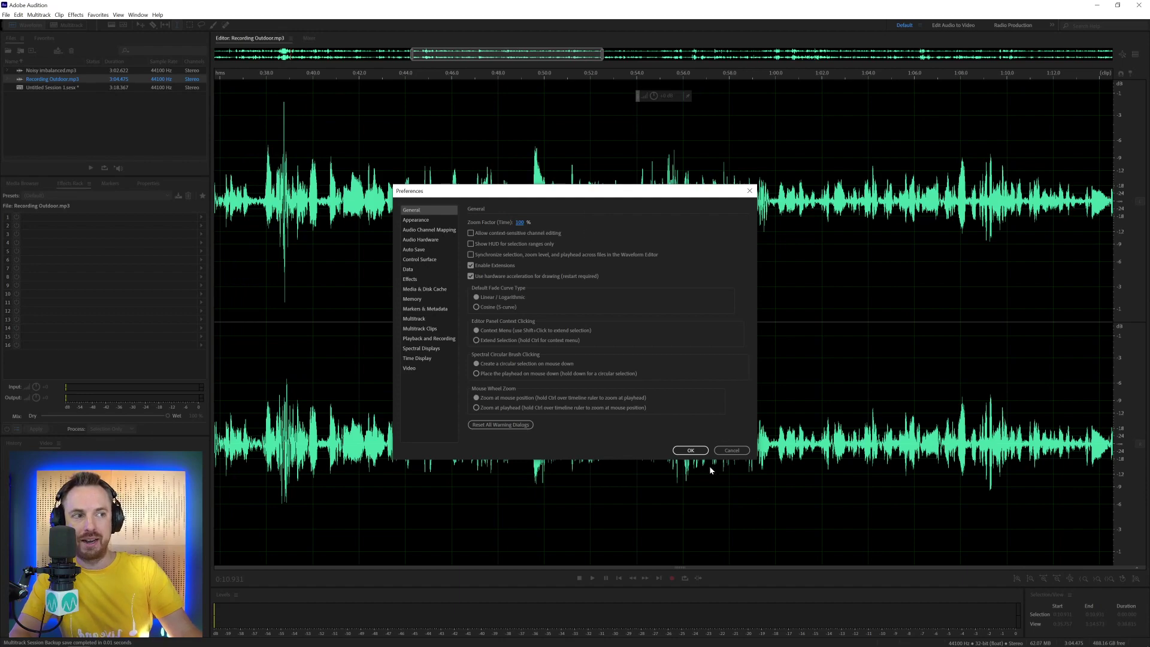
{"action": "left_click", "coordinate": [690, 450]}
Scroll over the timeline ruler to test the faster 100% zoom
{"action": "scroll", "coordinate": [344, 70], "scroll_direction": "up", "scroll_amount": 1}
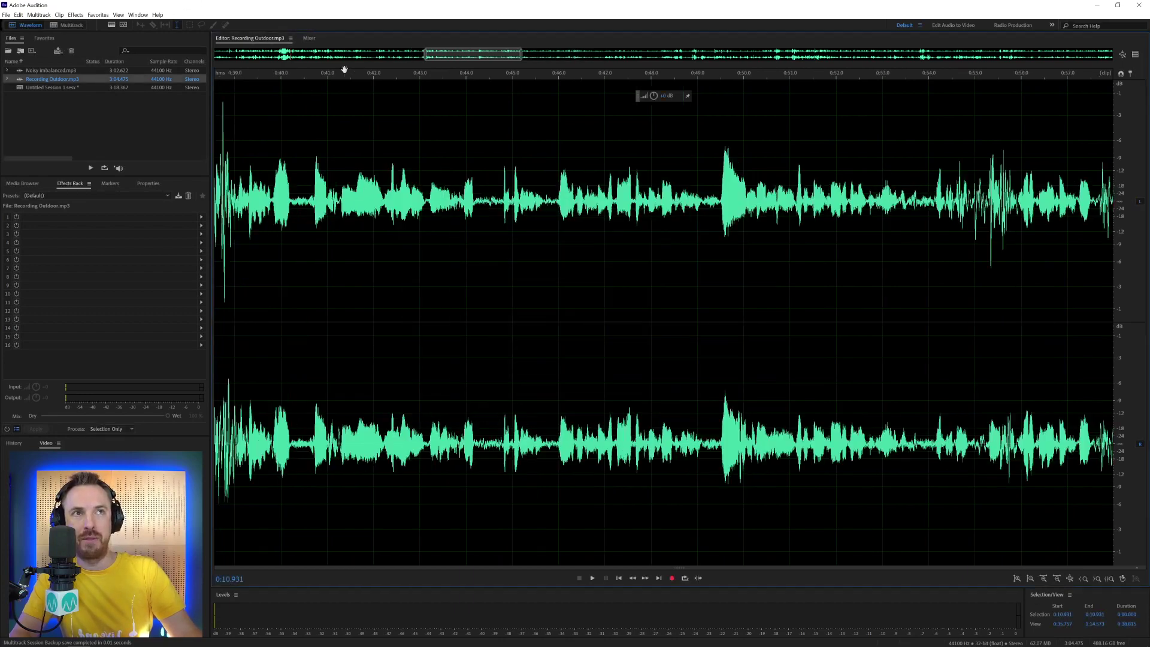
{"action": "scroll", "coordinate": [344, 70], "scroll_direction": "down", "scroll_amount": 3}
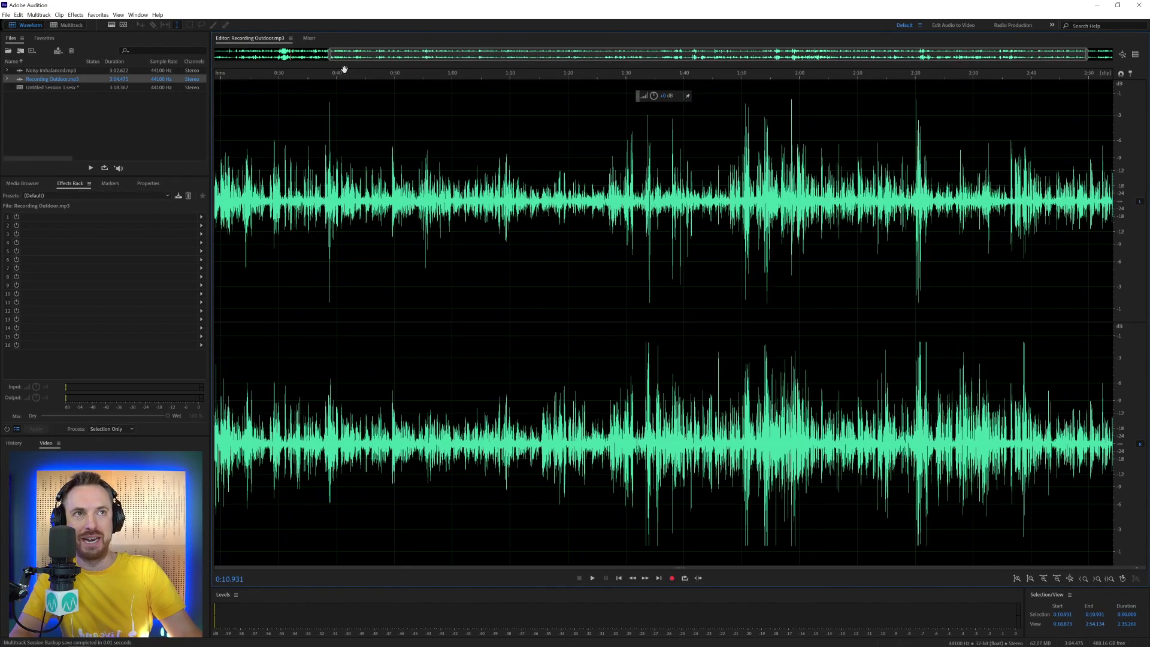
{"action": "scroll", "coordinate": [345, 70], "scroll_direction": "up", "scroll_amount": 1}
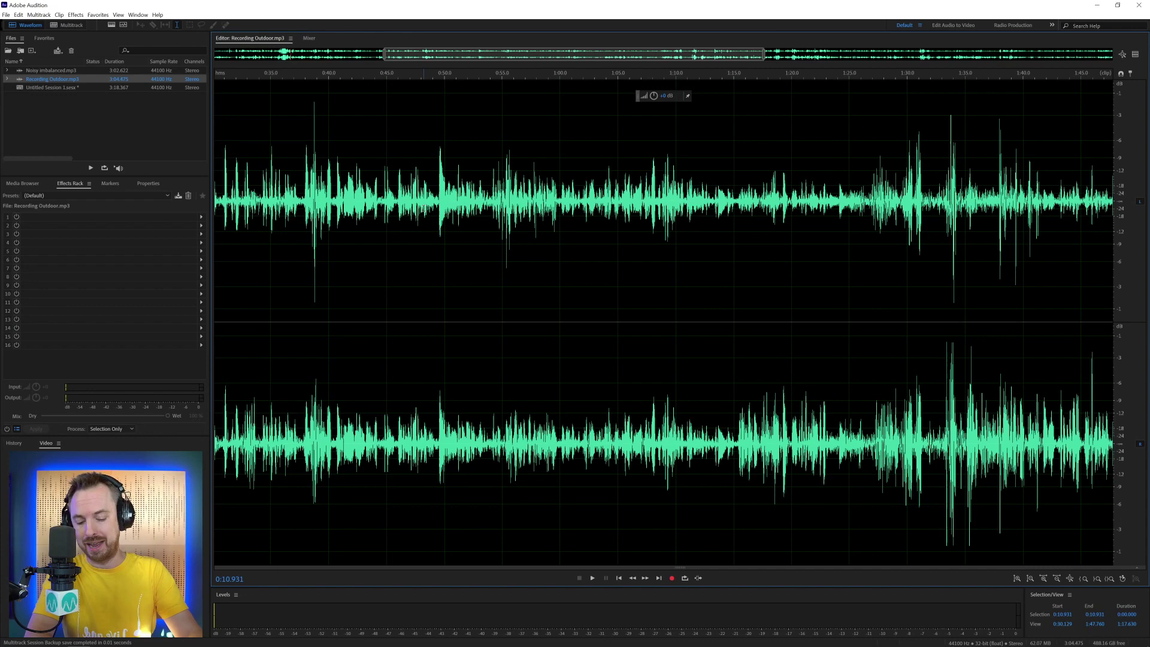
Lower the Zoom Factor (Time) preference to 2% and apply it
{"action": "key", "text": "ctrl+k"}
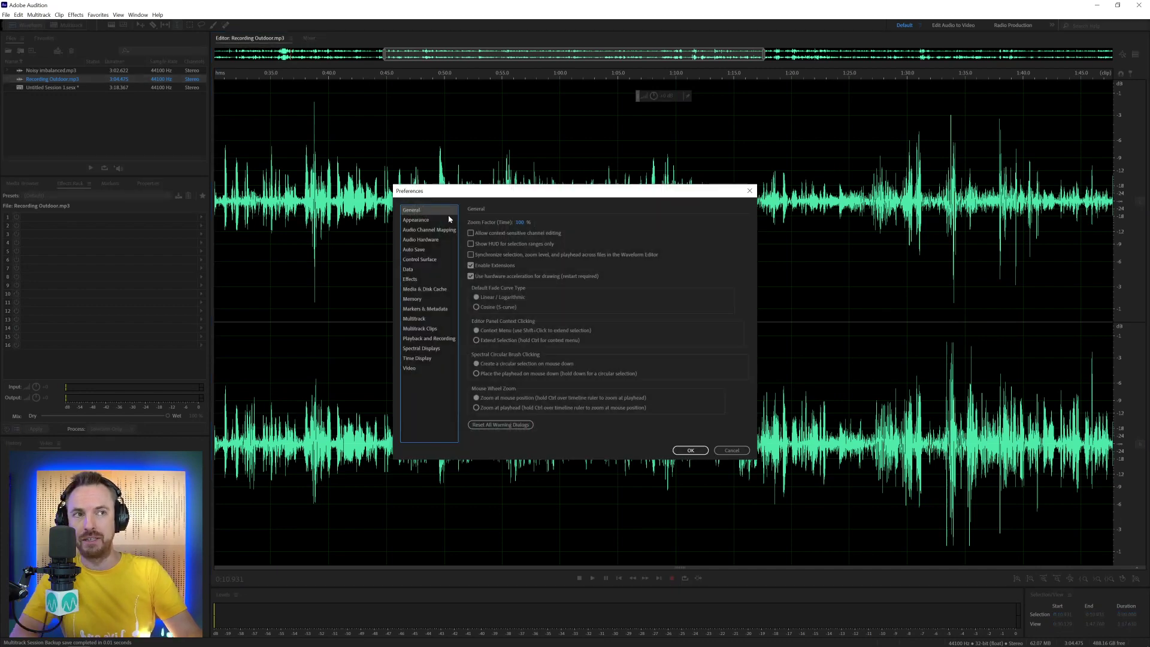
{"action": "left_click", "coordinate": [517, 223]}
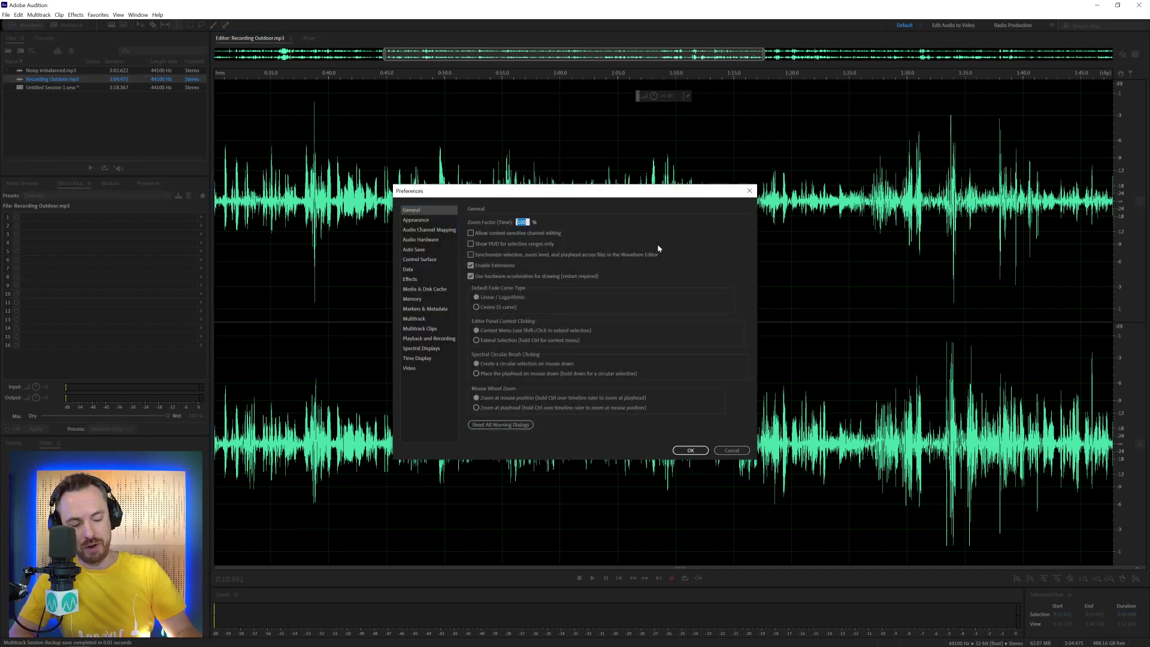
{"action": "type", "text": "2"}
{"action": "key", "text": "Return"}
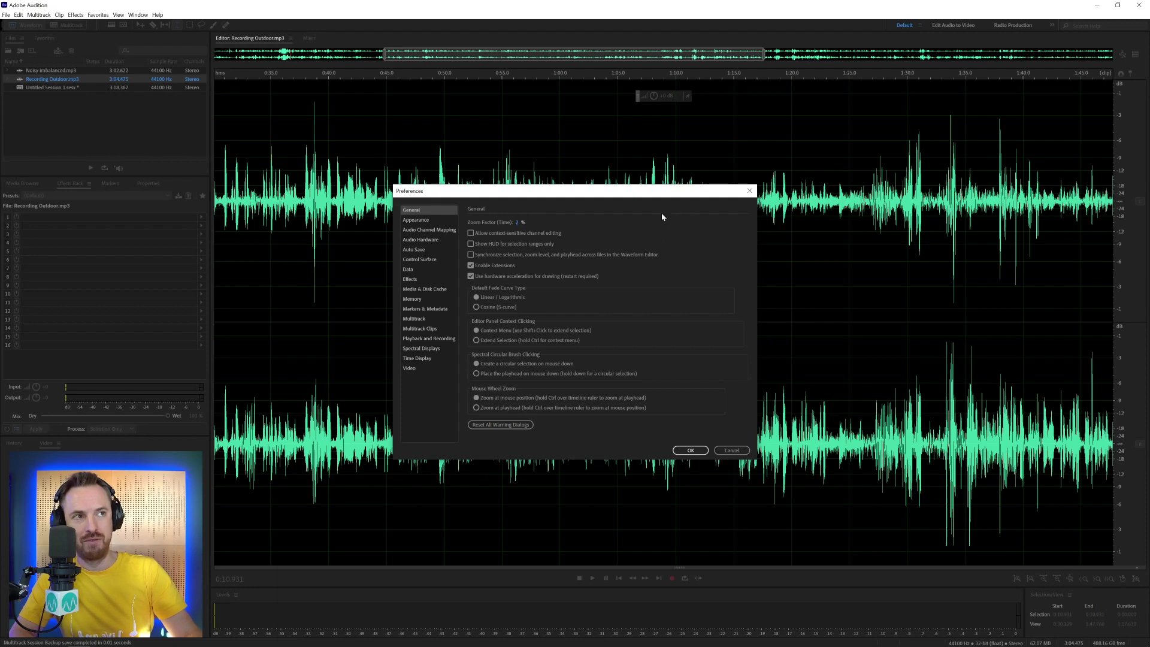
{"action": "left_click", "coordinate": [689, 450]}
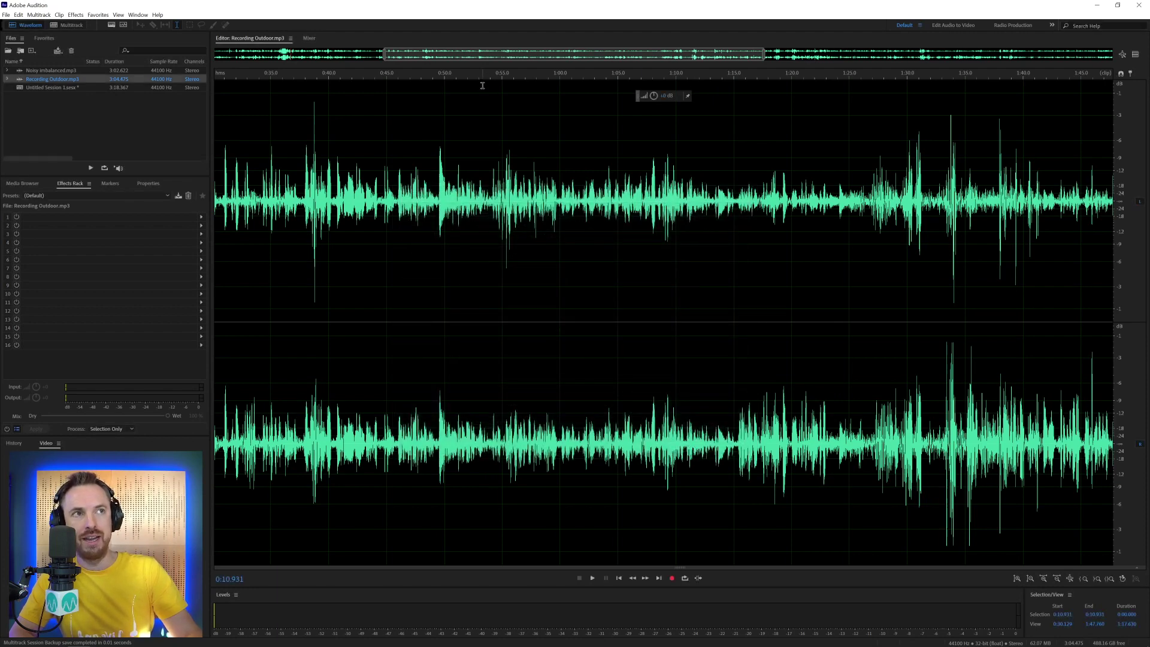
Test the slow 2% zoom on the waveform, then set the zoom factor back to 33%
{"action": "scroll", "coordinate": [482, 72], "scroll_direction": "down", "scroll_amount": 7}
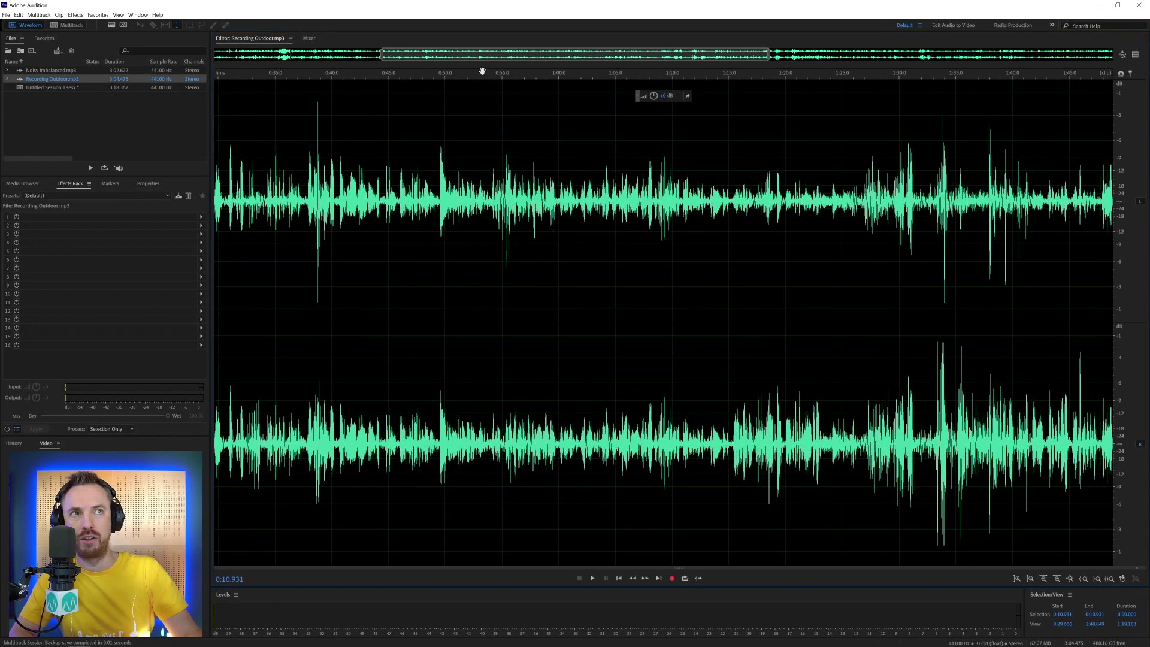
{"action": "scroll", "coordinate": [482, 72], "scroll_direction": "up", "scroll_amount": 4}
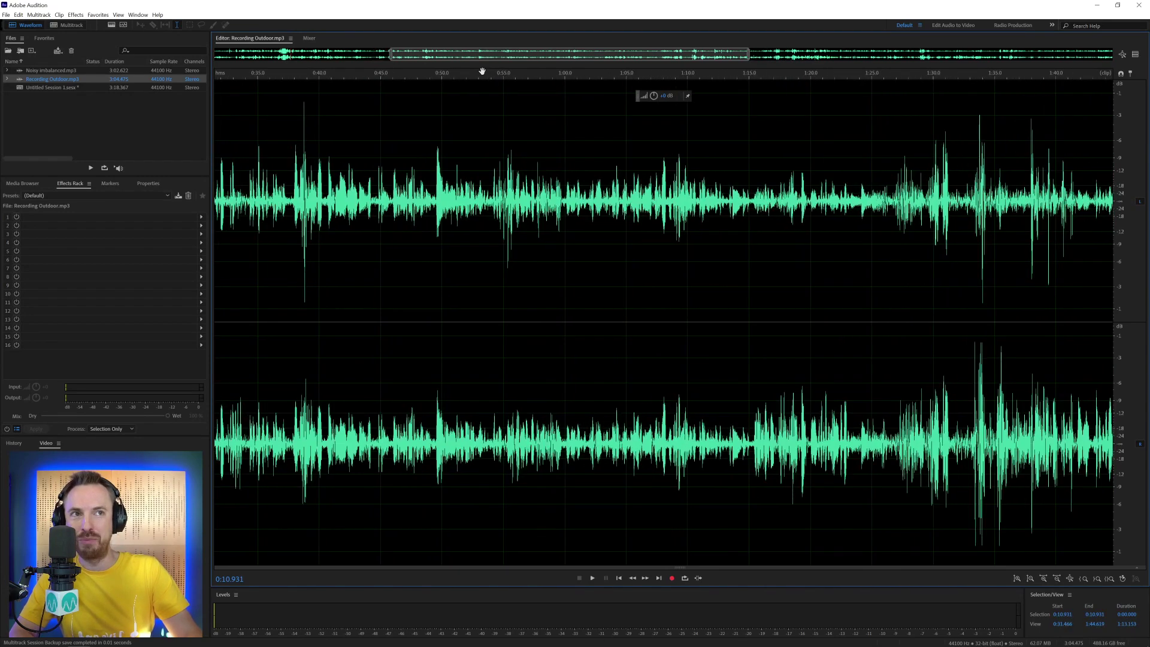
{"action": "key", "text": "ctrl+k"}
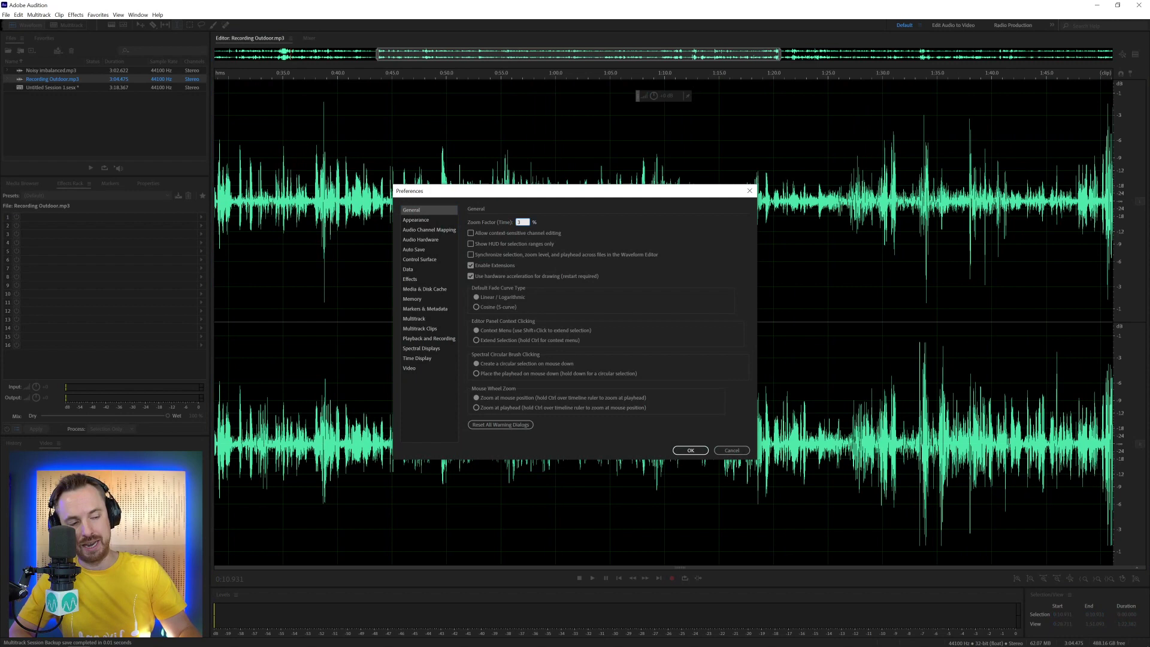
{"action": "left_click", "coordinate": [626, 223]}
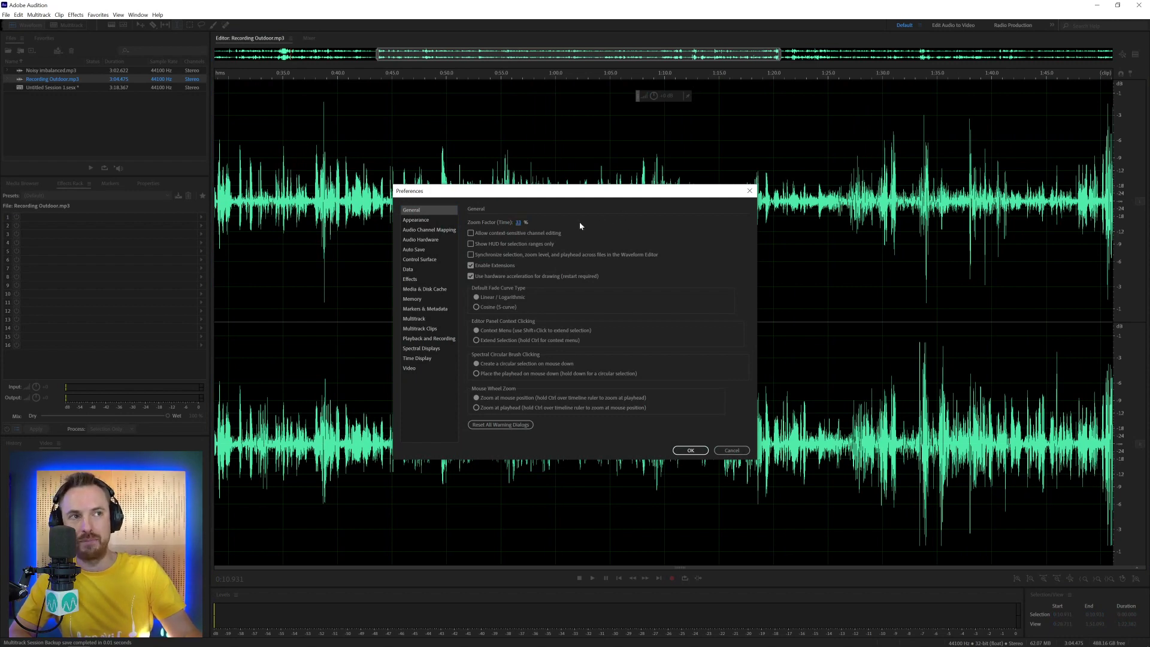
Turn on 'Allow context-sensitive channel editing' in General preferences
{"action": "mouse_move", "coordinate": [518, 238]}
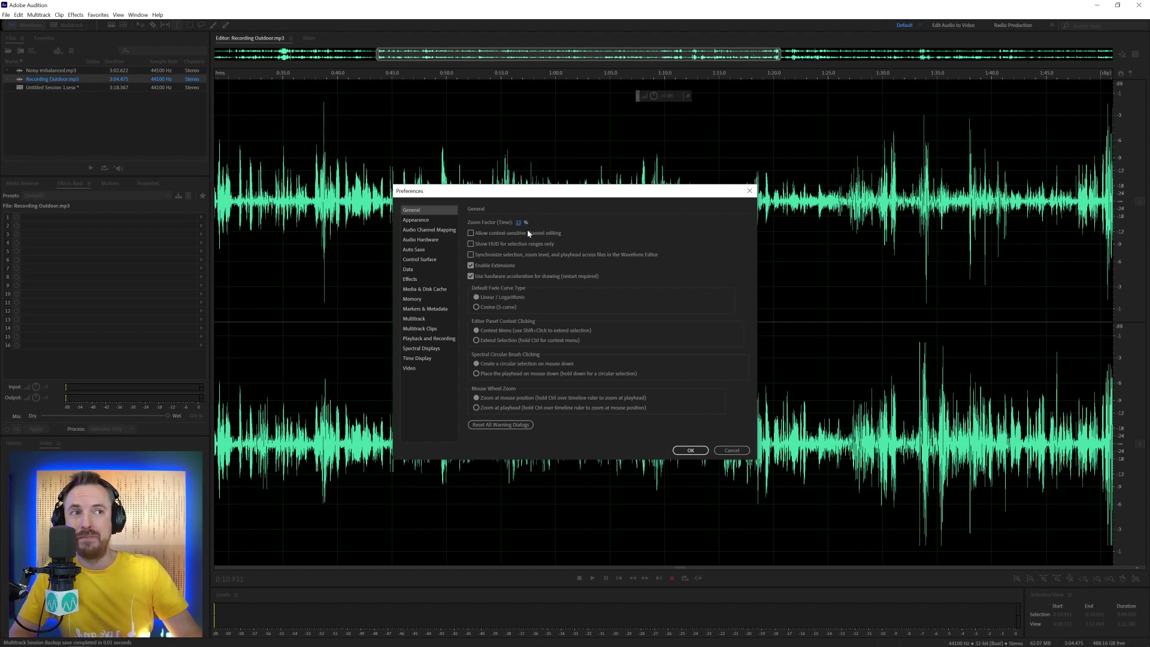
{"action": "left_click", "coordinate": [527, 233]}
{"action": "left_click", "coordinate": [687, 450]}
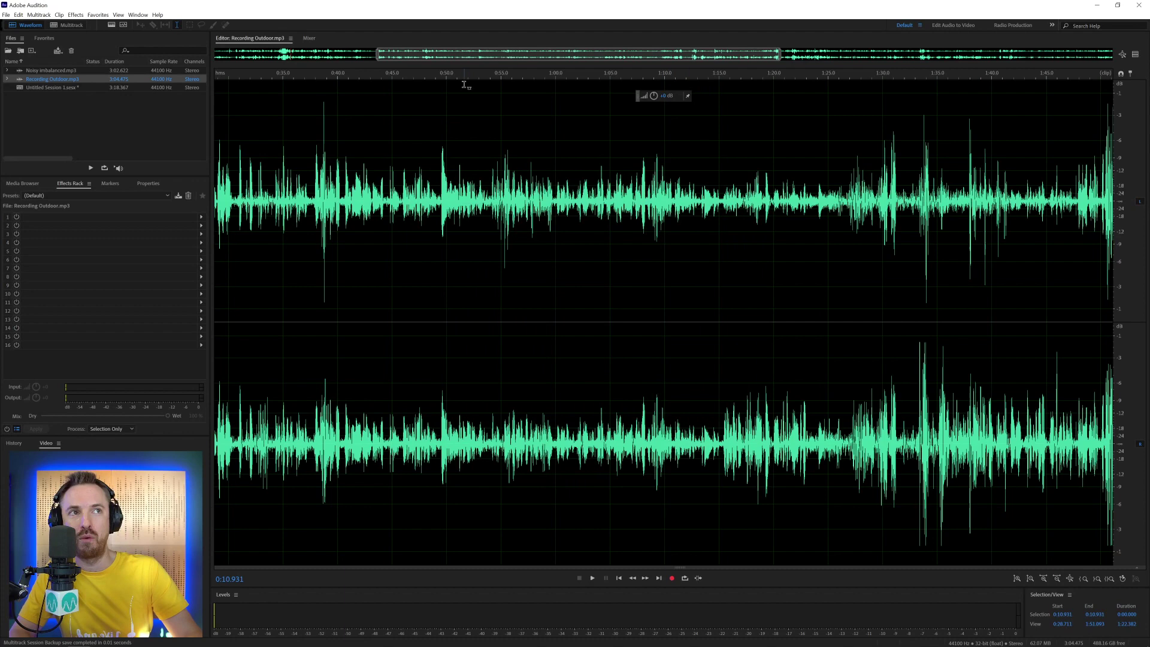
Select ranges in the left channel only, the right channel only, then both channels
{"action": "left_click_drag", "start_coordinate": [464, 85], "coordinate": [546, 150]}
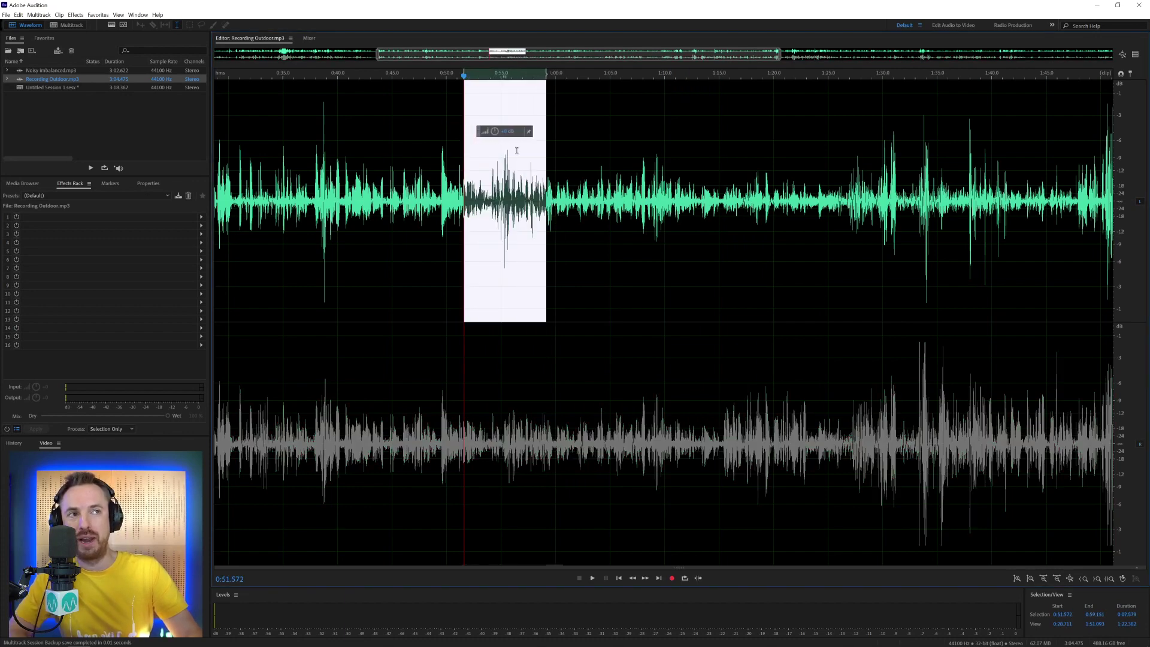
{"action": "left_click", "coordinate": [509, 560]}
{"action": "left_click_drag", "start_coordinate": [509, 560], "coordinate": [573, 561]}
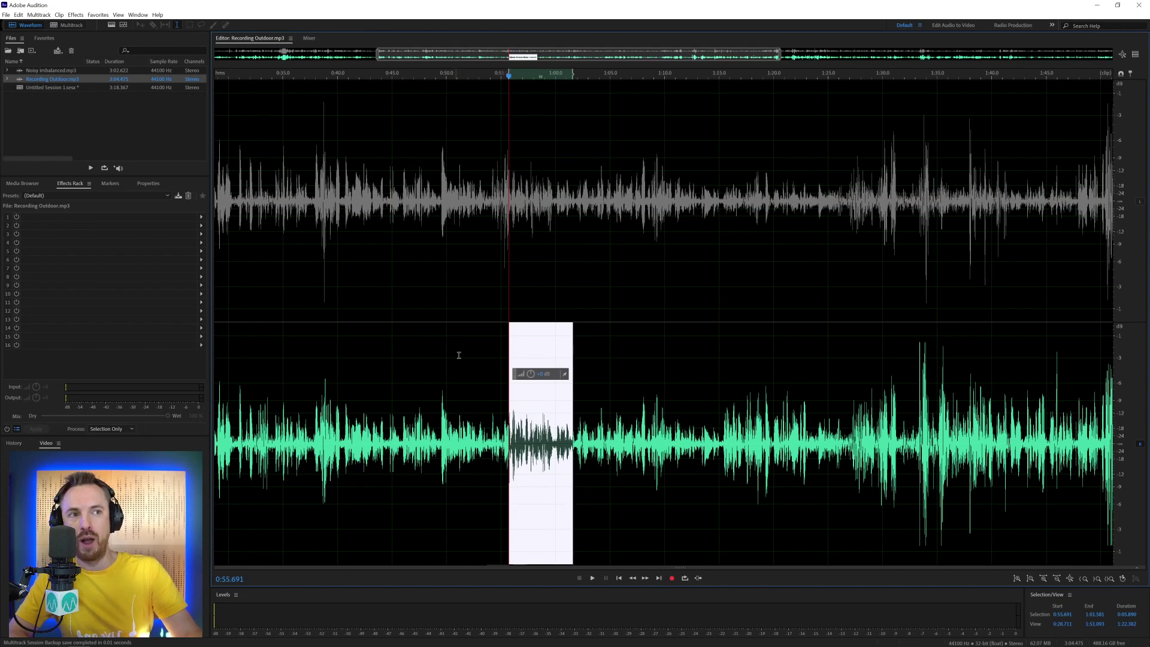
{"action": "left_click_drag", "start_coordinate": [457, 355], "coordinate": [562, 352]}
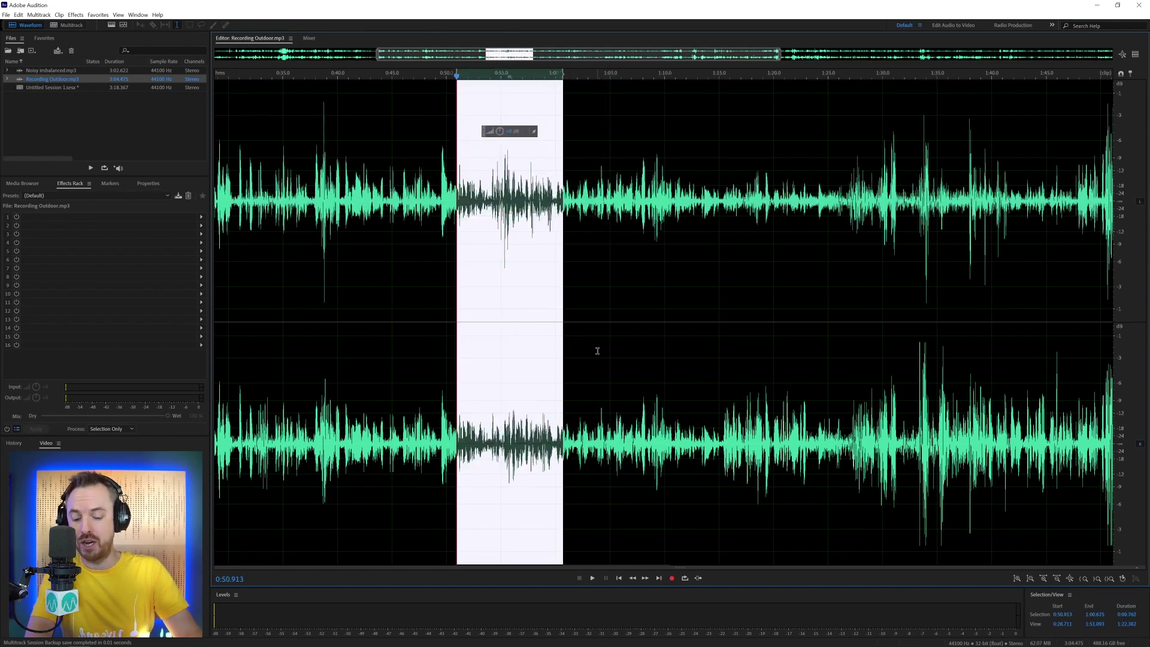
Reopen and close preferences, then clear the selection and put the playhead at 0:57.050
{"action": "key", "text": "ctrl+k"}
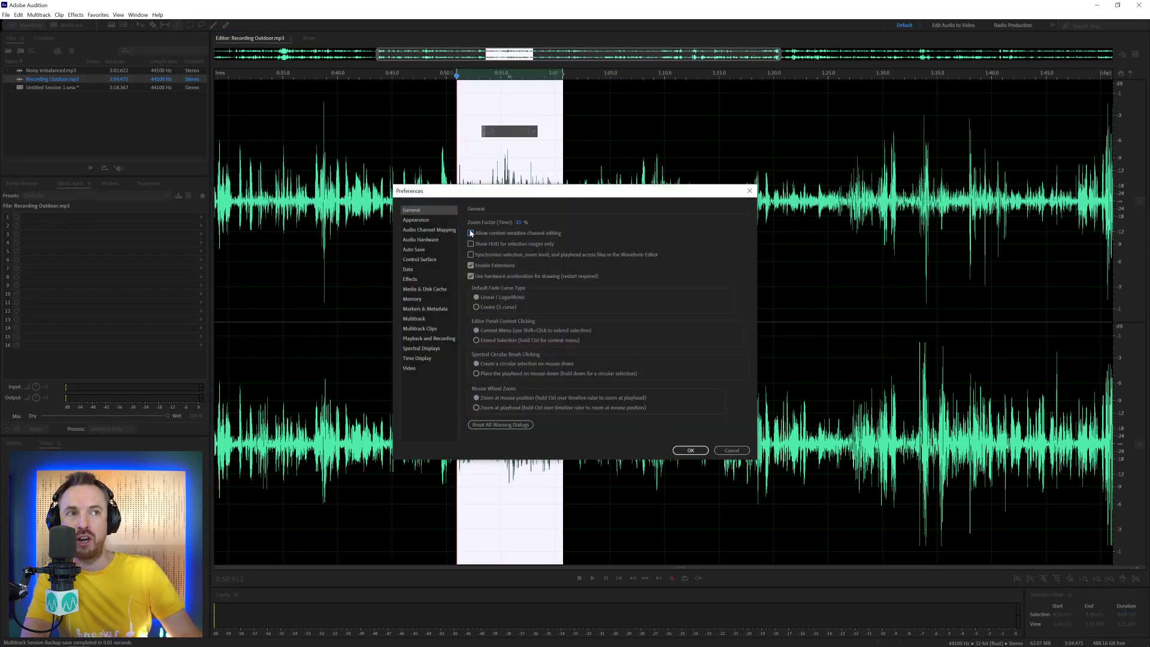
{"action": "left_click", "coordinate": [690, 450]}
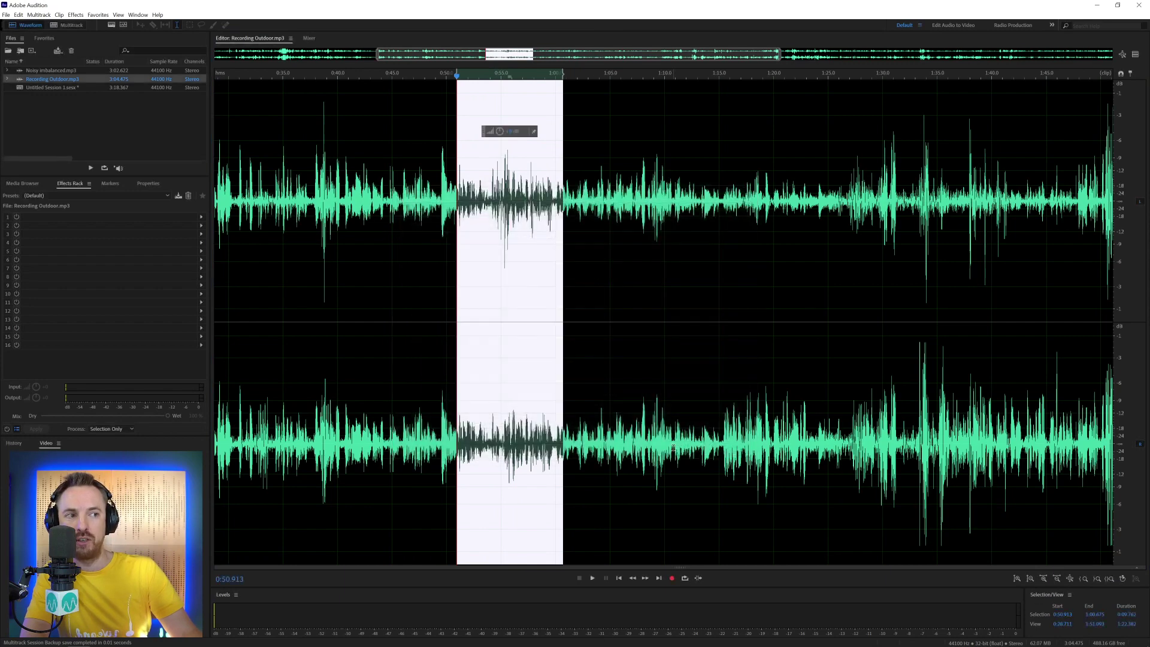
{"action": "left_click", "coordinate": [565, 559]}
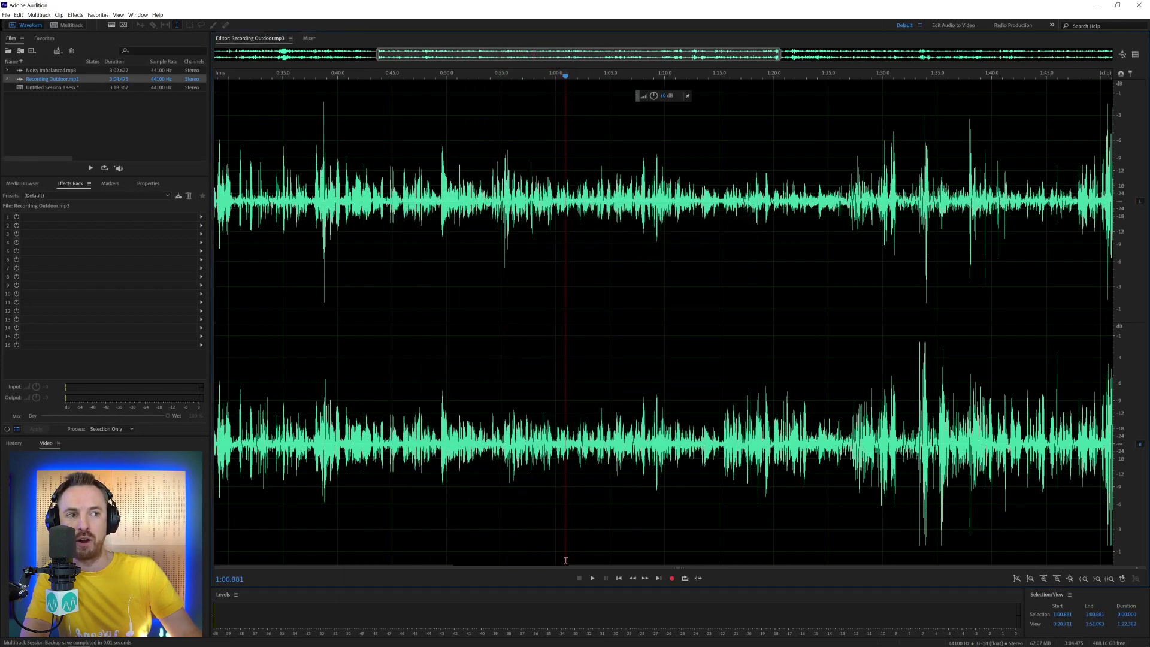
{"action": "left_click", "coordinate": [531, 90]}
{"action": "left_click", "coordinate": [523, 298]}
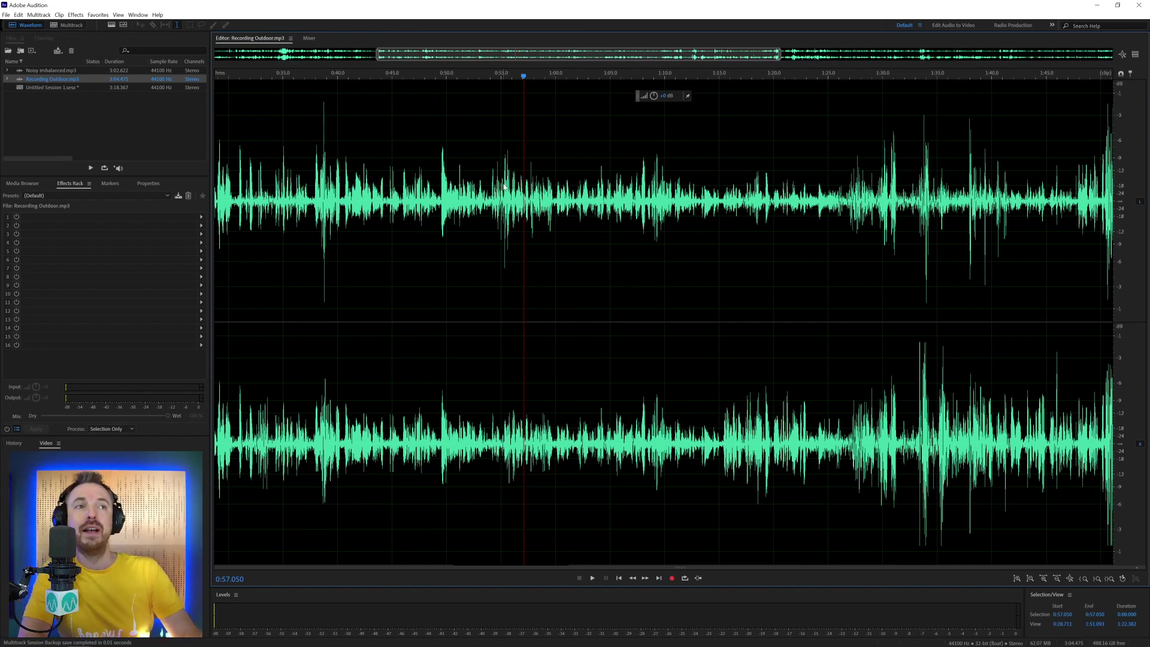
Lower the waveform gain to -2.4 dB with the HUD, then clear the selection at 1:17.413
{"action": "key", "text": "ctrl+k"}
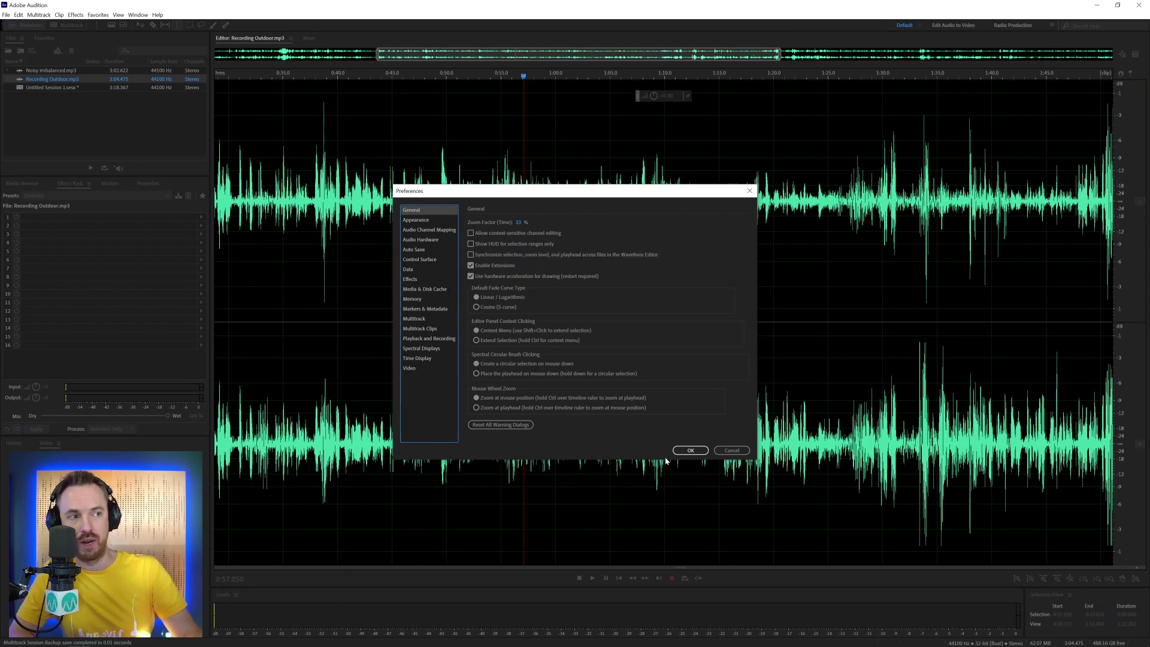
{"action": "left_click", "coordinate": [722, 450]}
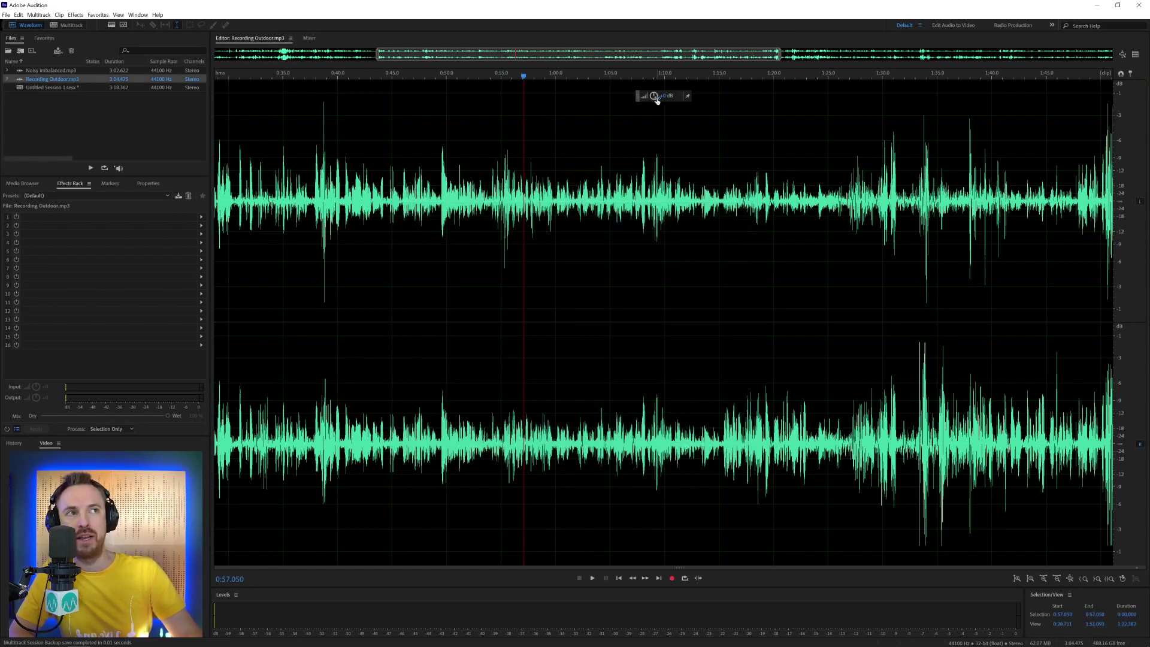
{"action": "left_click_drag", "start_coordinate": [488, 55], "coordinate": [564, 58]}
{"action": "scroll", "coordinate": [653, 108], "scroll_direction": "left", "scroll_amount": 5}
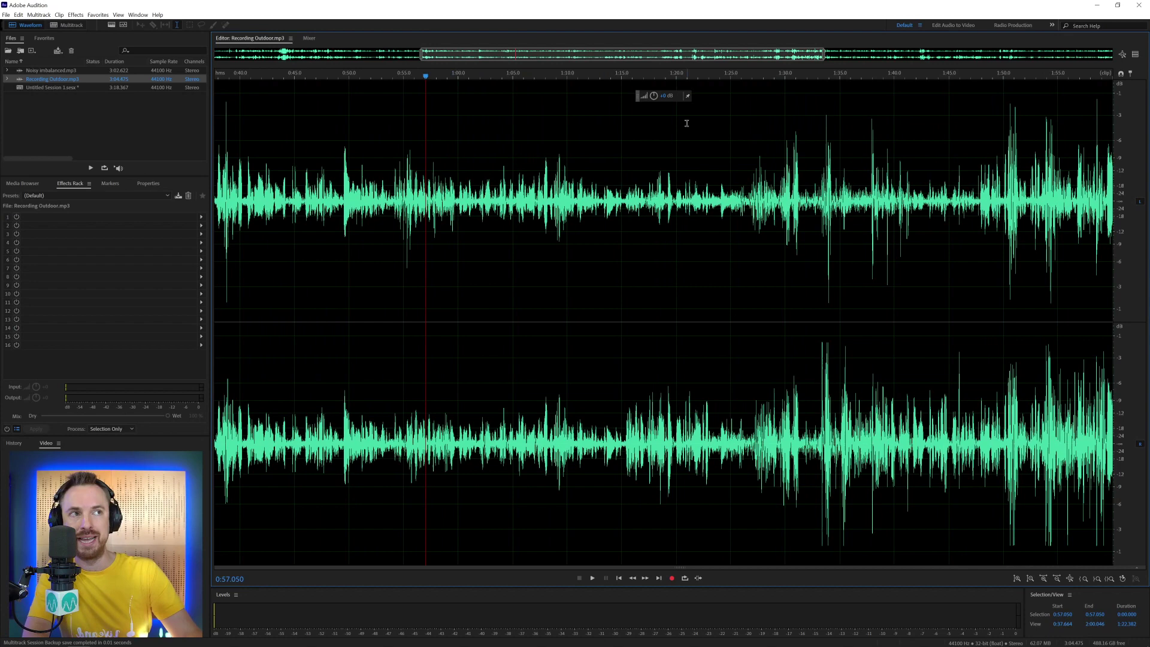
{"action": "left_click_drag", "start_coordinate": [655, 100], "coordinate": [651, 100]}
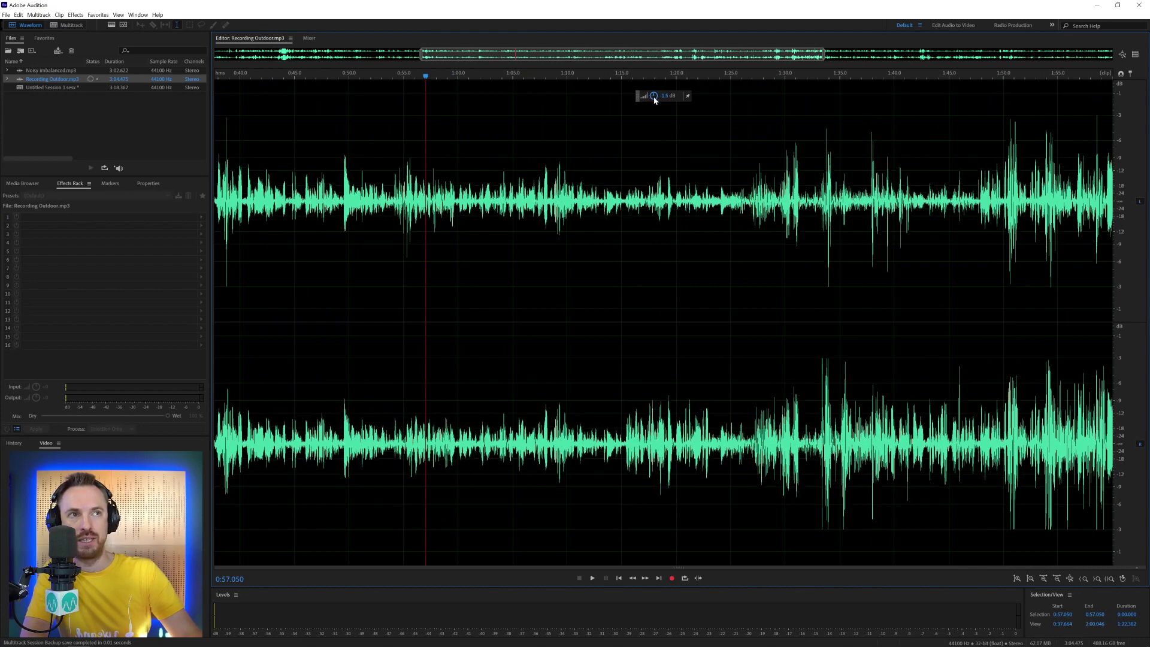
{"action": "left_click", "coordinate": [648, 228]}
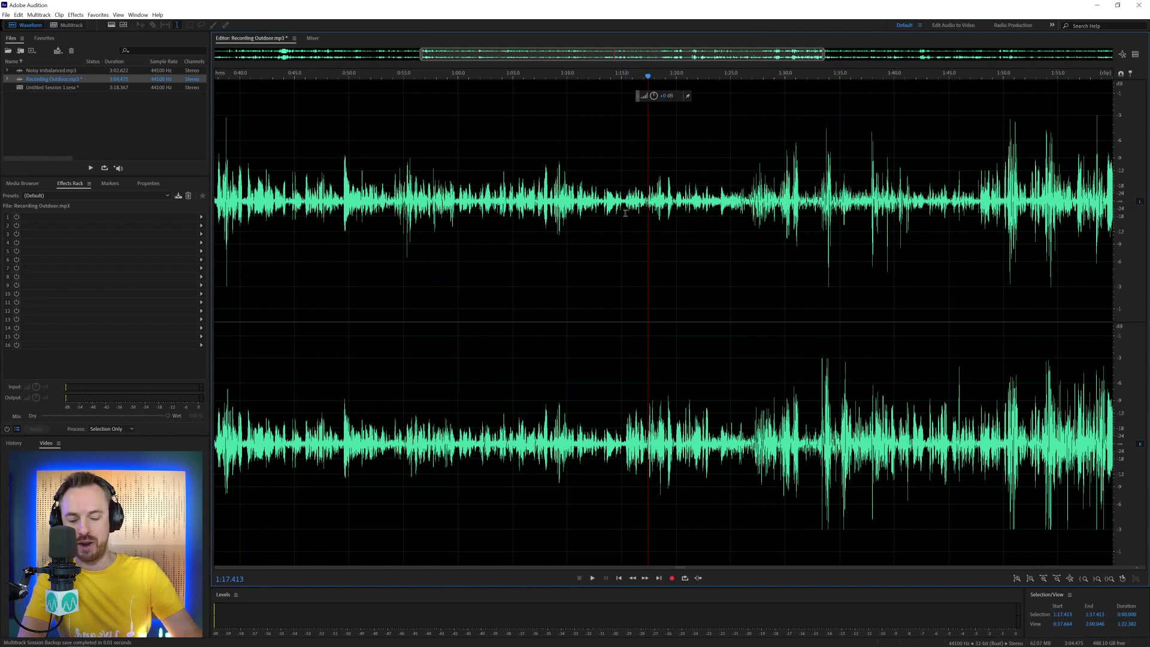
Turn on 'Show HUD for selection ranges only' in General preferences
{"action": "key", "text": "ctrl+k"}
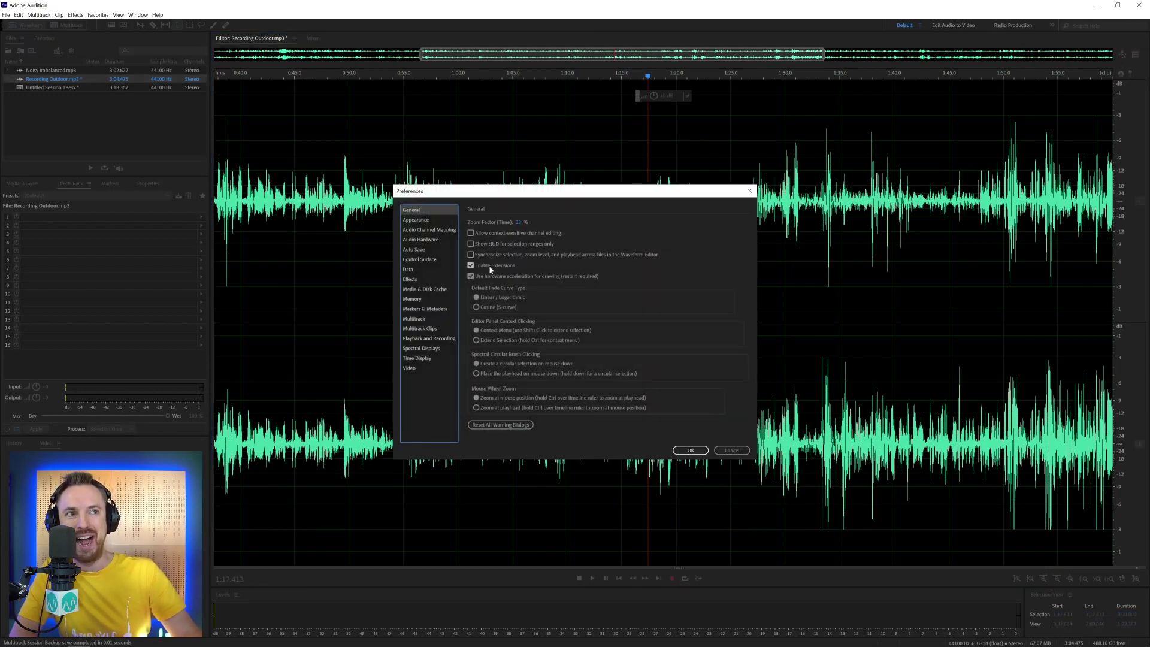
{"action": "left_click", "coordinate": [491, 245]}
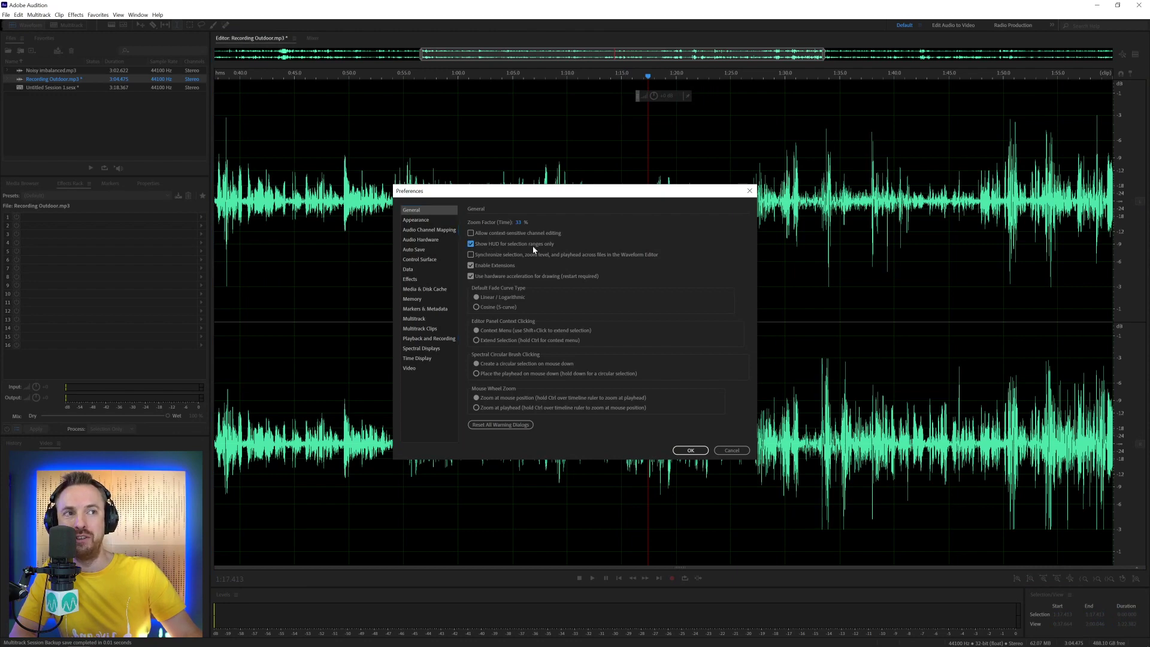
{"action": "left_click", "coordinate": [690, 449]}
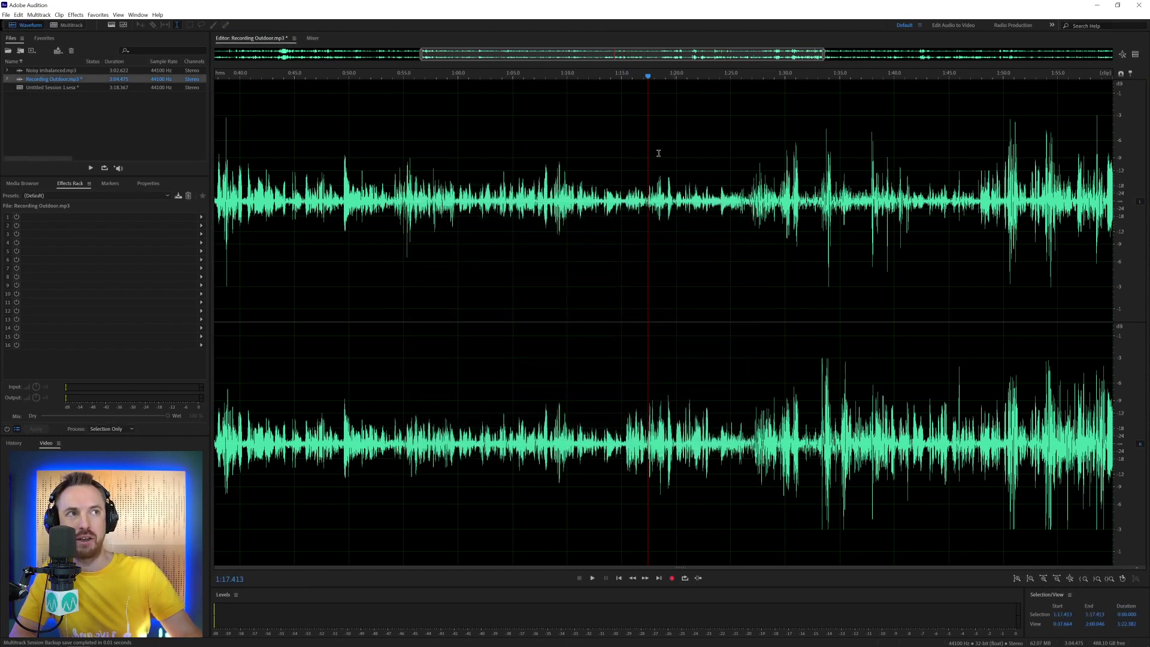
Drag several waveform ranges, ending with about 1:14–1:22, to test the selection-only HUD
{"action": "left_click_drag", "start_coordinate": [411, 213], "coordinate": [505, 213]}
{"action": "left_click_drag", "start_coordinate": [587, 214], "coordinate": [701, 214]}
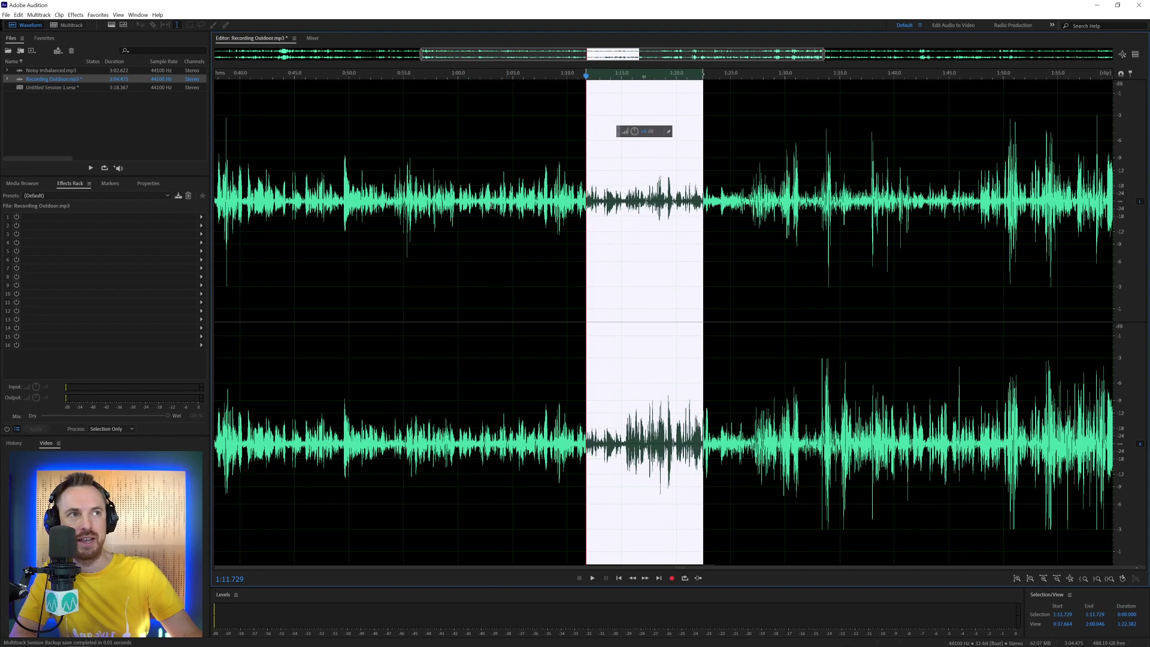
{"action": "left_click_drag", "start_coordinate": [421, 213], "coordinate": [540, 212]}
{"action": "left_click", "coordinate": [610, 224]}
{"action": "left_click_drag", "start_coordinate": [612, 224], "coordinate": [702, 225]}
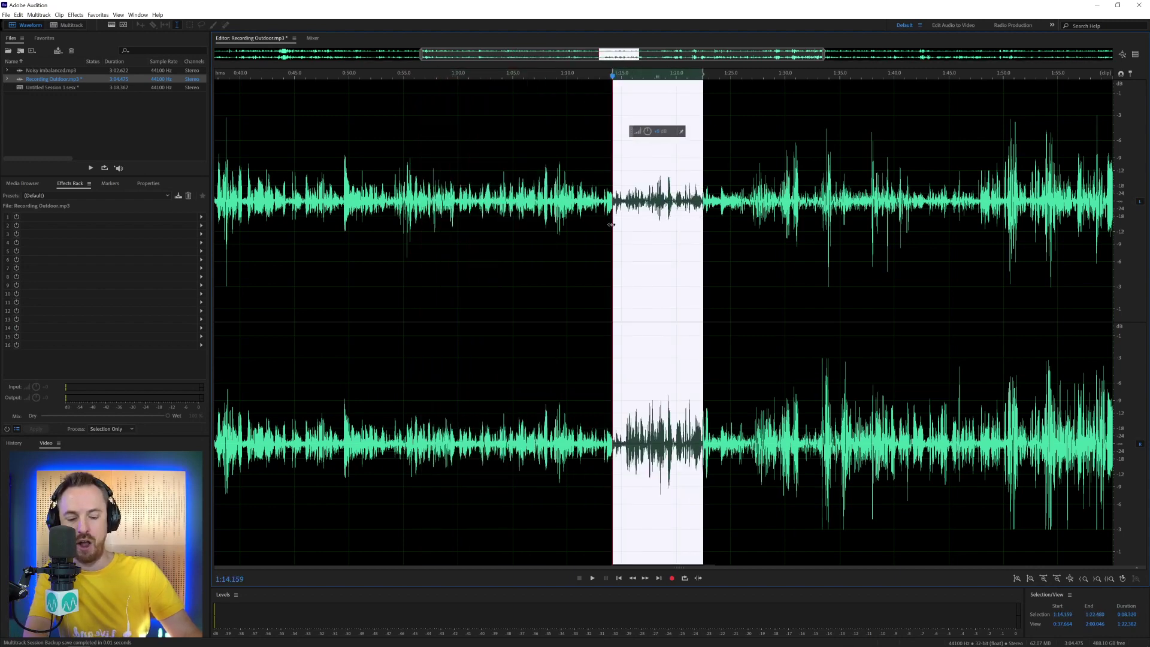
{"action": "key", "text": "ctrl+k"}
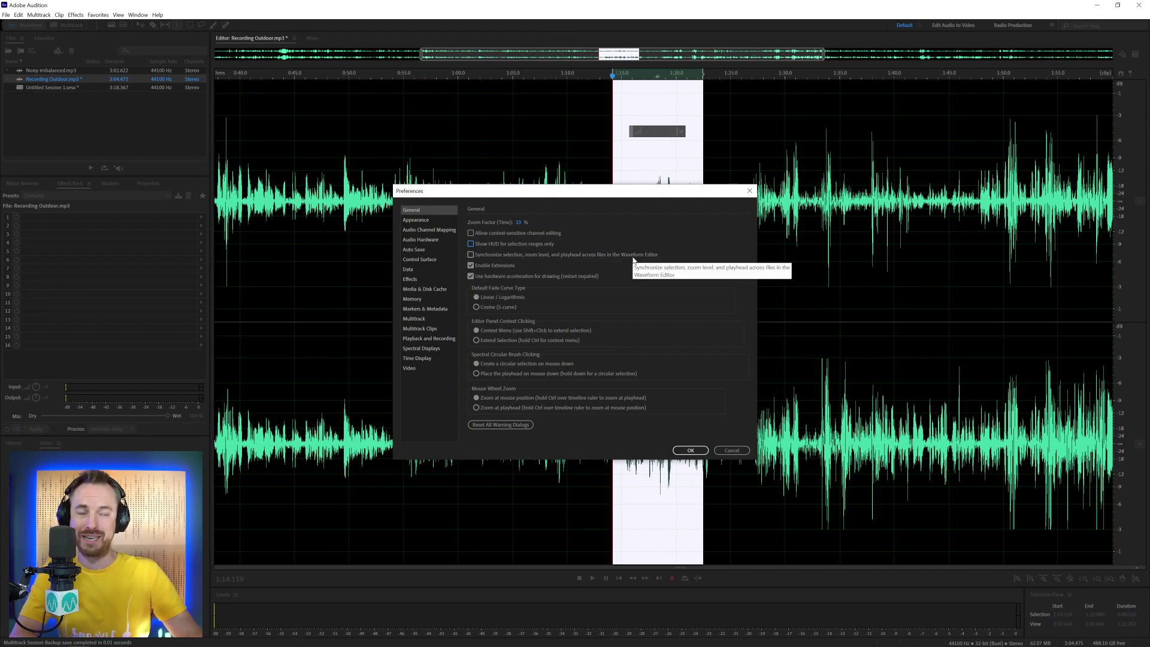
Turn on synchronizing selection, zoom level and playhead across files
{"action": "left_click", "coordinate": [503, 256]}
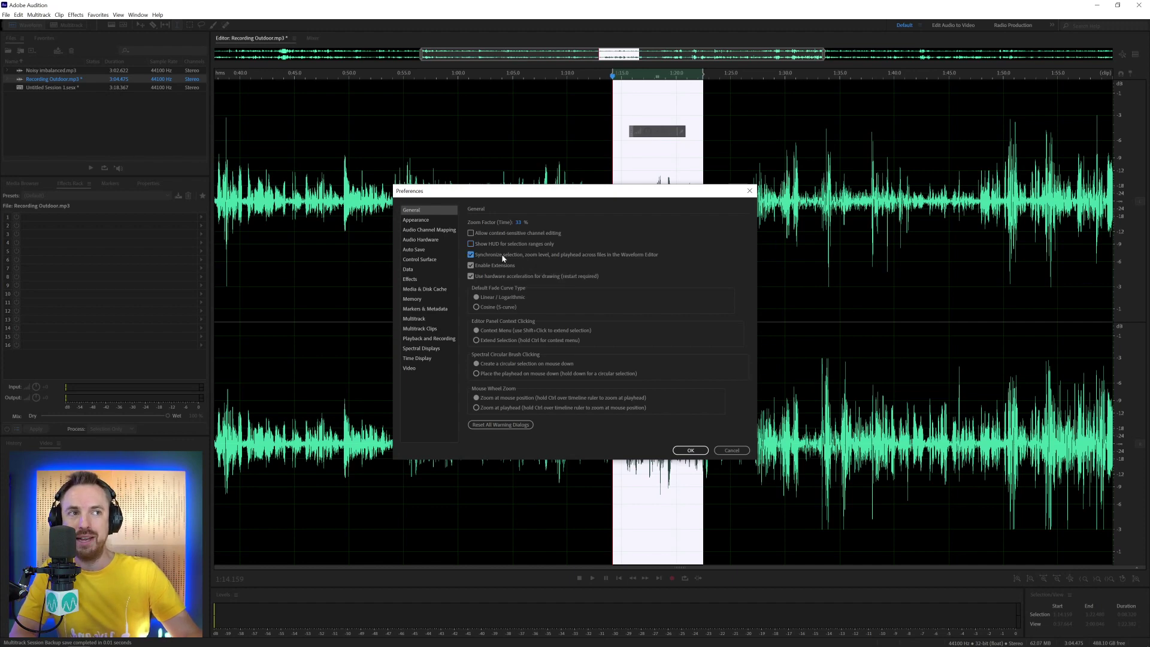
{"action": "left_click", "coordinate": [689, 451]}
{"action": "scroll", "coordinate": [565, 319], "scroll_direction": "down", "scroll_amount": 5}
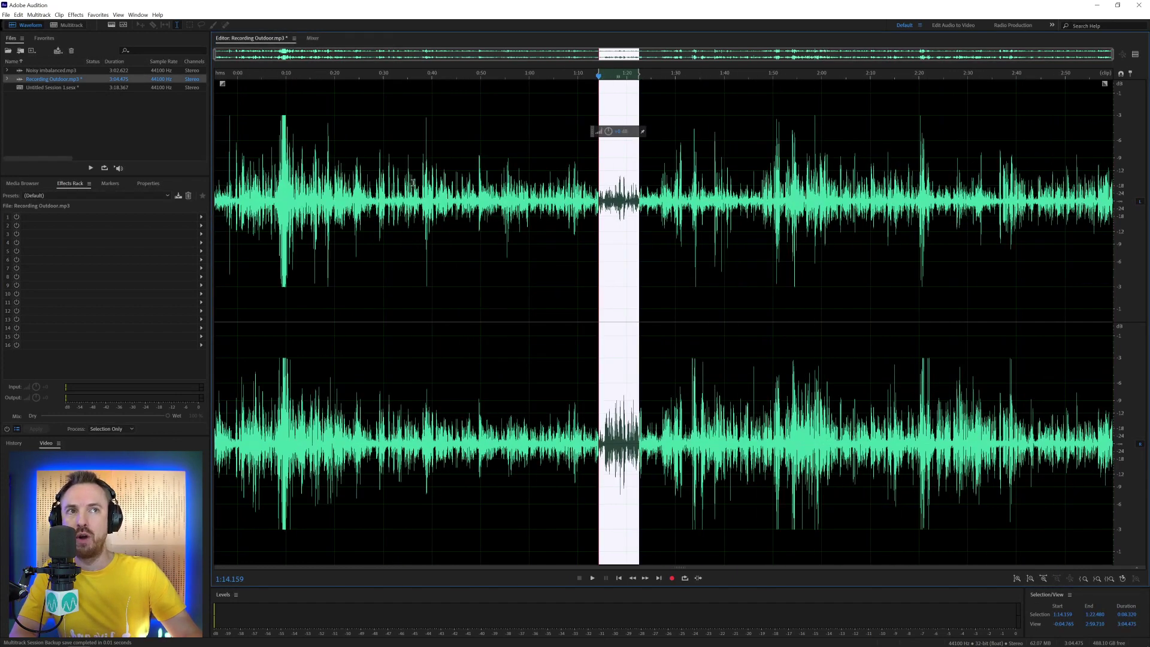
{"action": "left_click", "coordinate": [274, 99]}
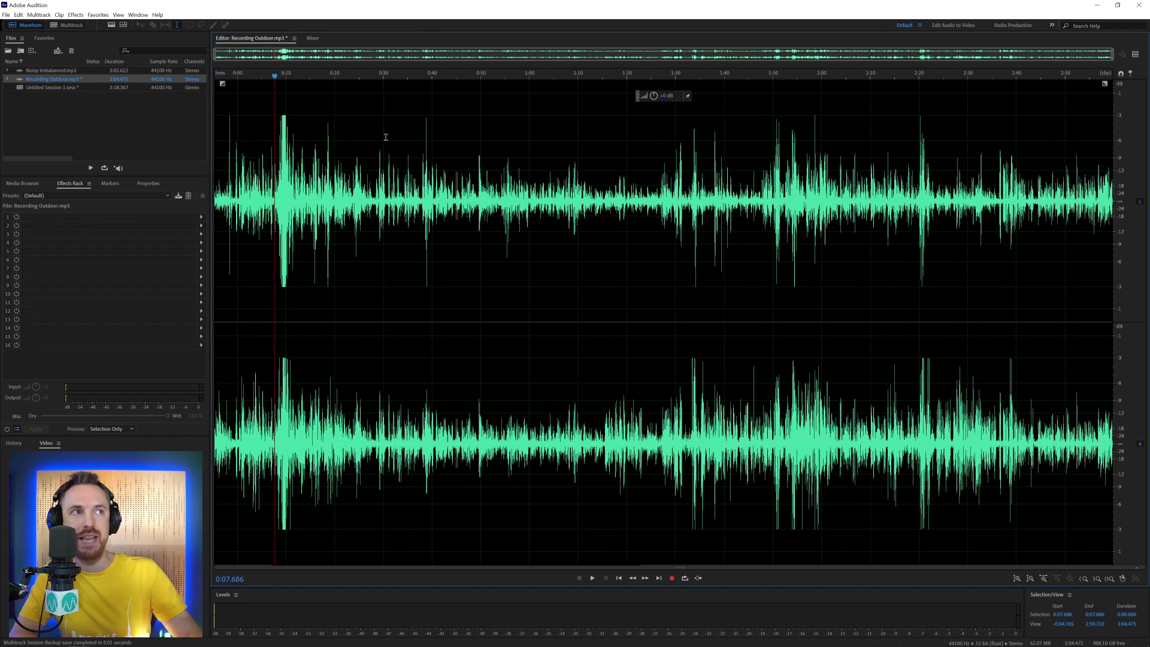
Select a range ending at 0:53.417 while switching between Noisy imbalanced.mp3 and Recording Outdoor.mp3
{"action": "left_click_drag", "start_coordinate": [335, 99], "coordinate": [354, 101]}
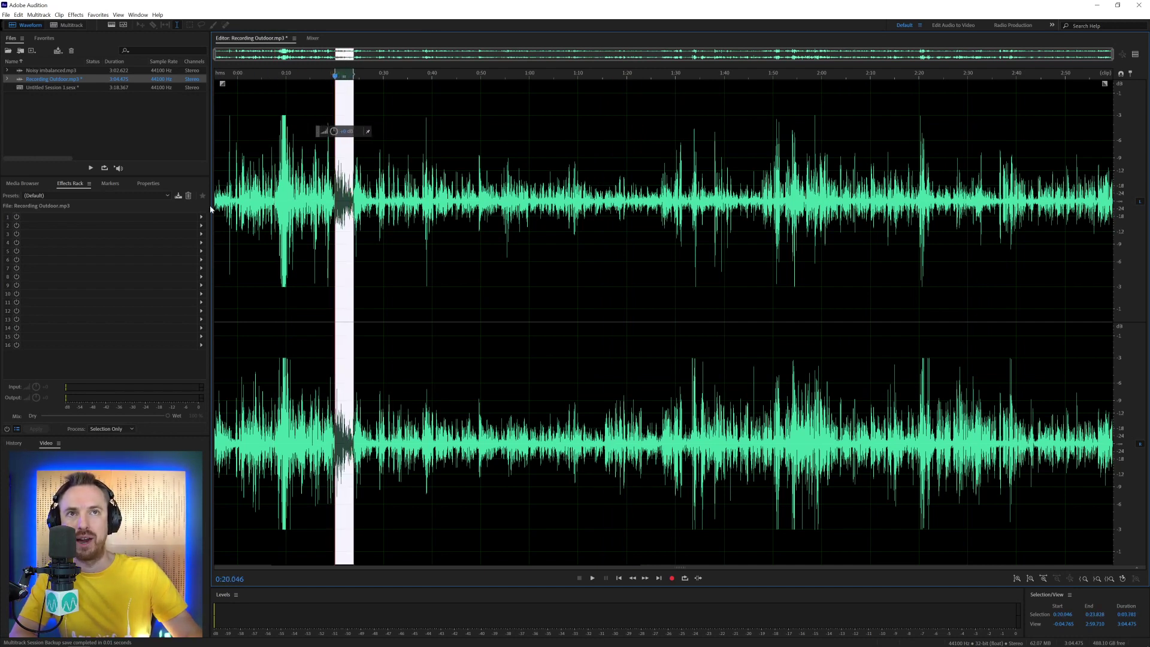
{"action": "double_click", "coordinate": [52, 70]}
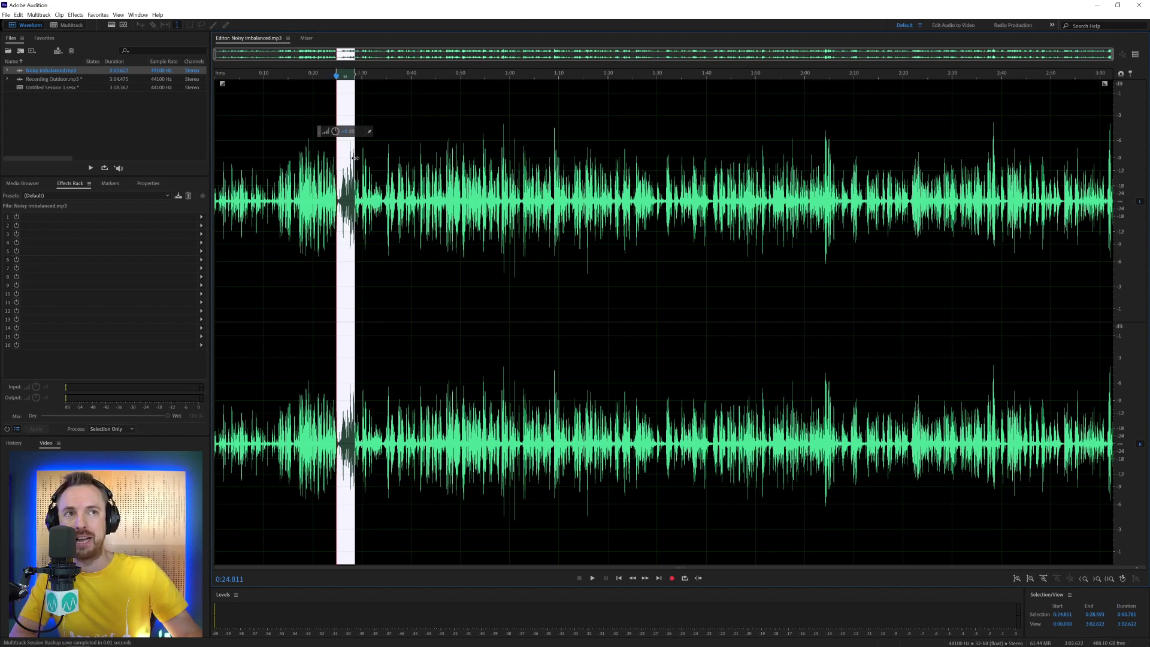
{"action": "left_click_drag", "start_coordinate": [354, 157], "coordinate": [477, 157]}
{"action": "double_click", "coordinate": [70, 83]}
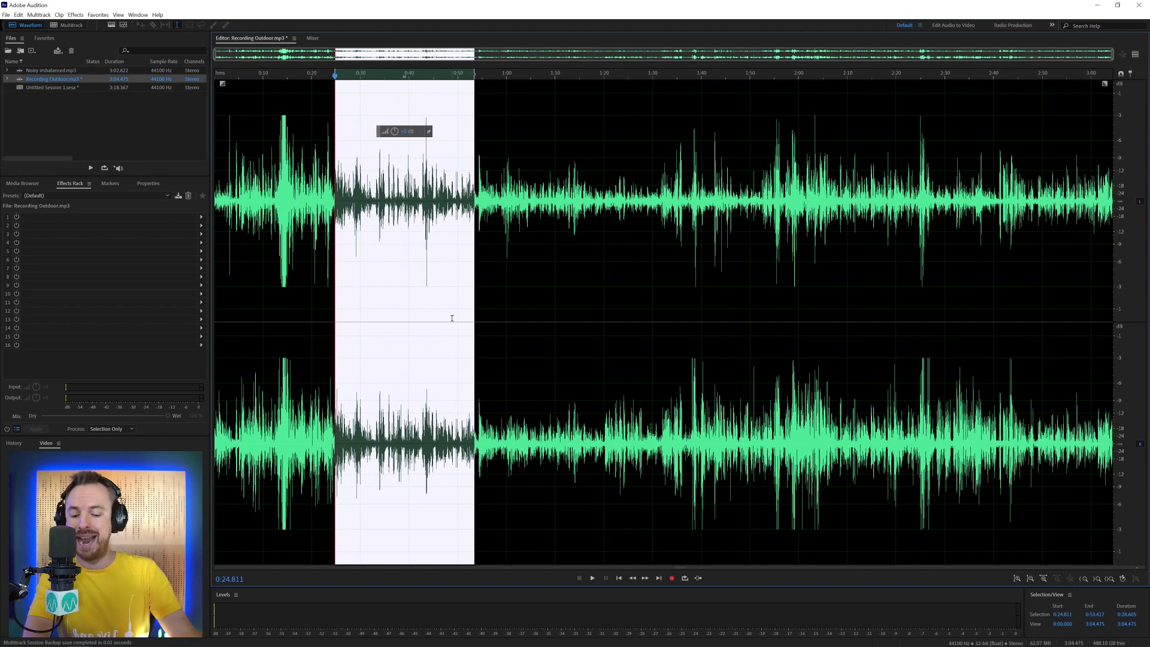
{"action": "key", "text": "ctrl+k"}
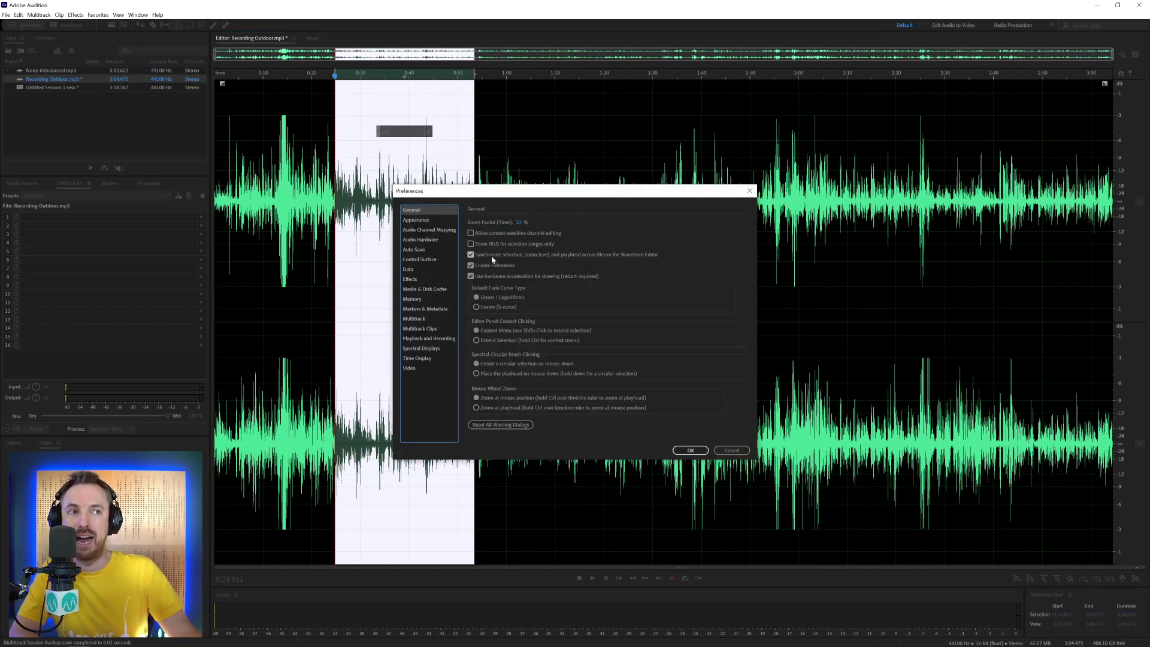
{"action": "left_click", "coordinate": [493, 258]}
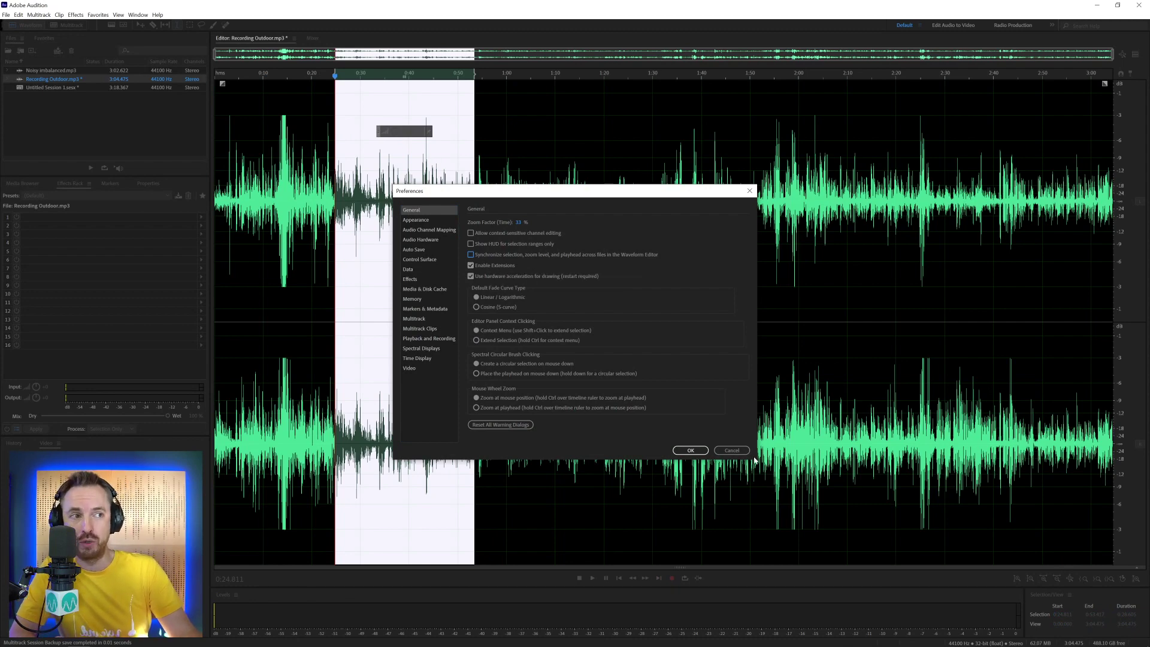
{"action": "left_click", "coordinate": [732, 451]}
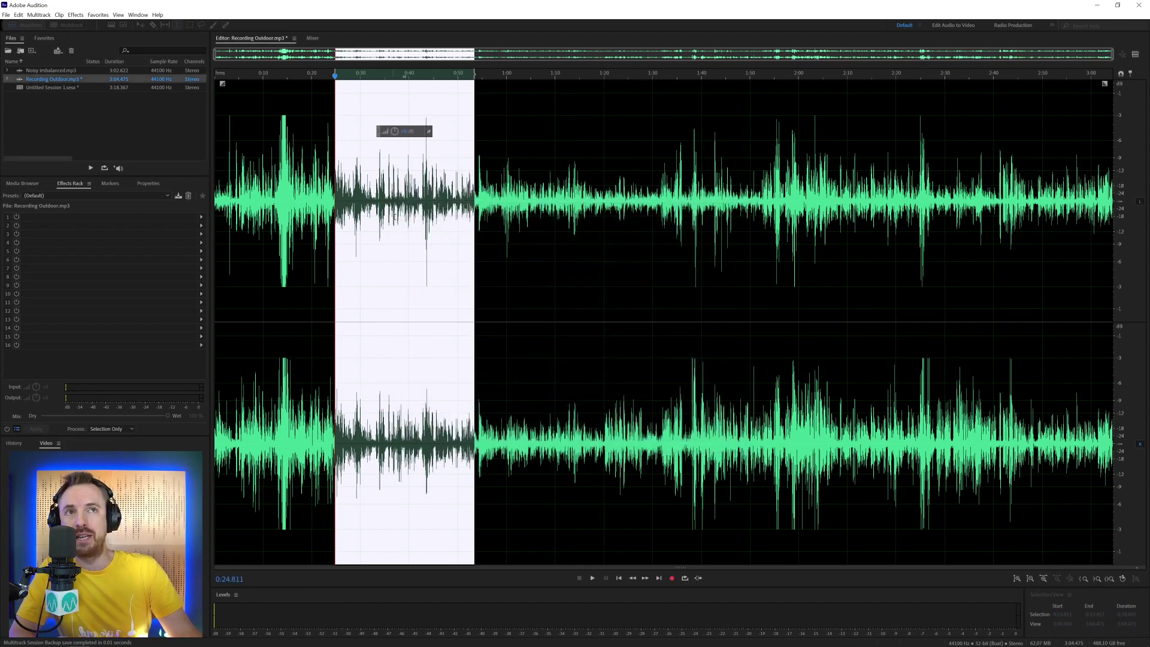
Check the Extensions menu, then uncheck Enable Extensions in General preferences
{"action": "left_click", "coordinate": [138, 14]}
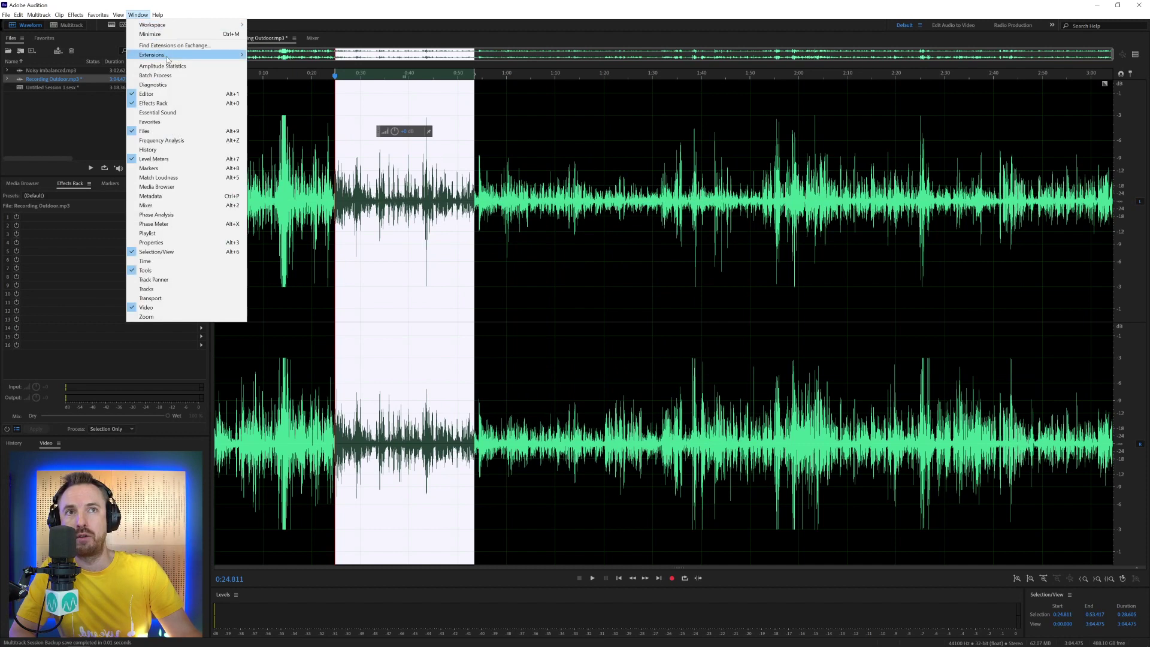
{"action": "mouse_move", "coordinate": [180, 55]}
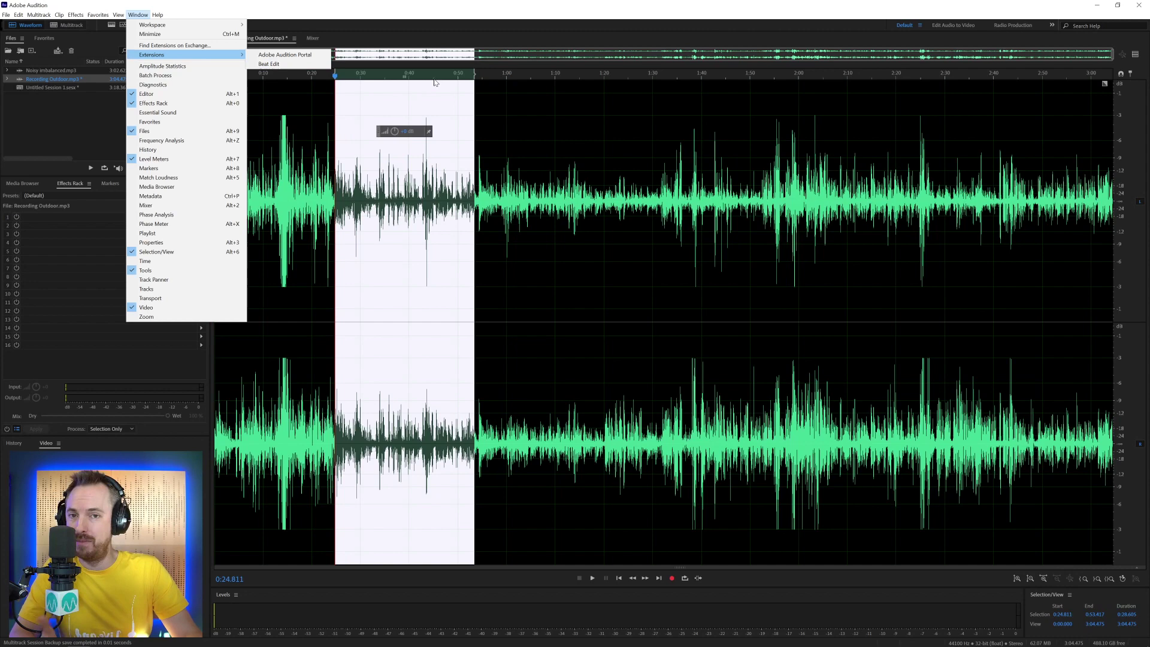
{"action": "left_click", "coordinate": [477, 76]}
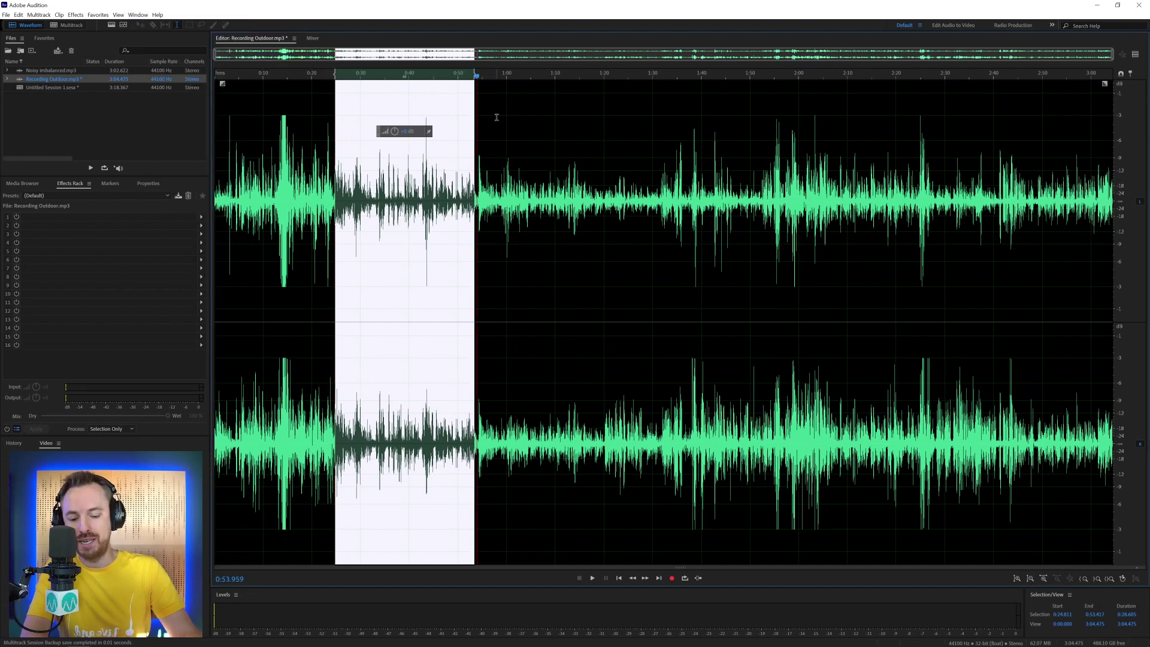
{"action": "key", "text": "ctrl+k"}
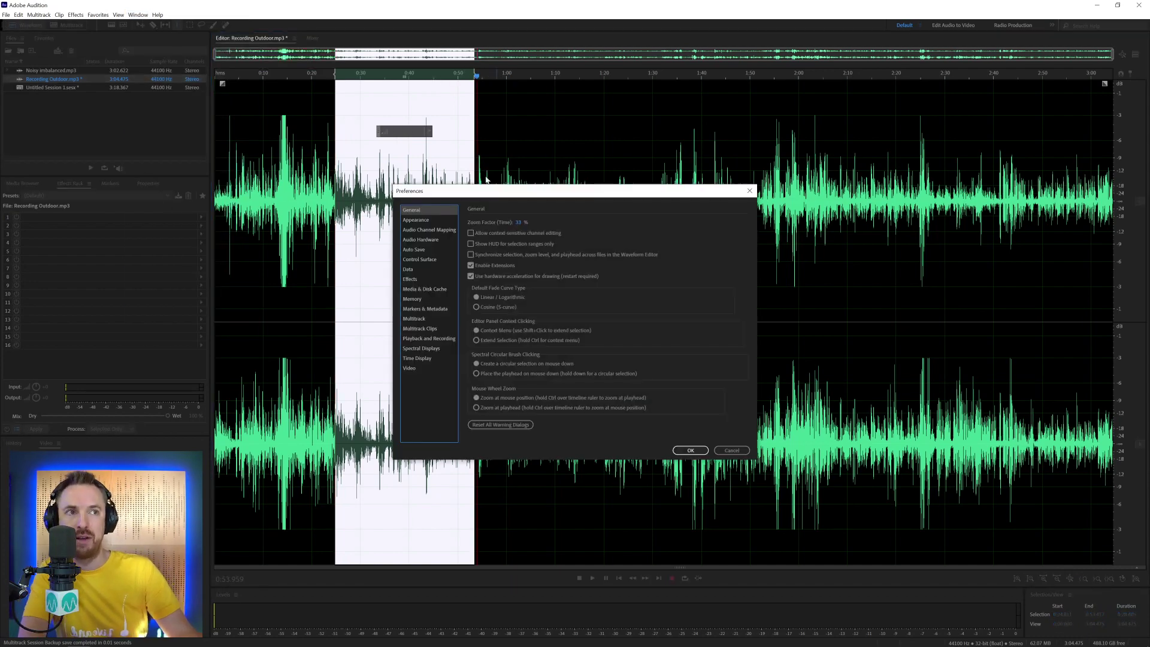
{"action": "left_click", "coordinate": [487, 265]}
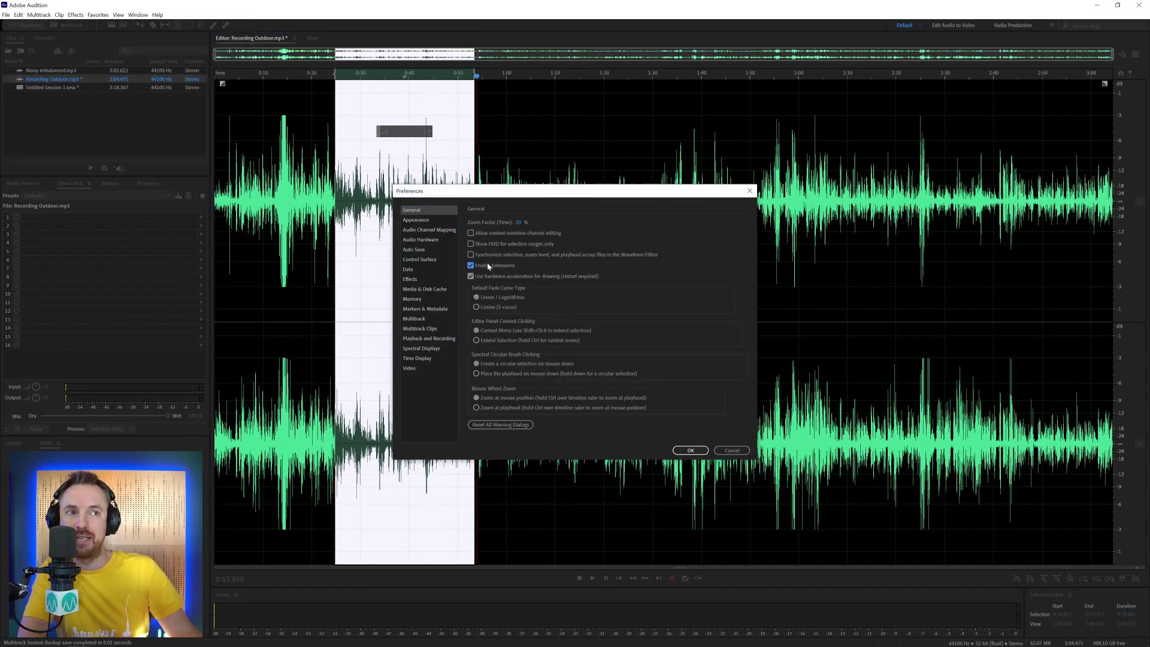
{"action": "left_click", "coordinate": [690, 449]}
Open the now-empty Beat Edit extension panel and close it
{"action": "left_click", "coordinate": [137, 15]}
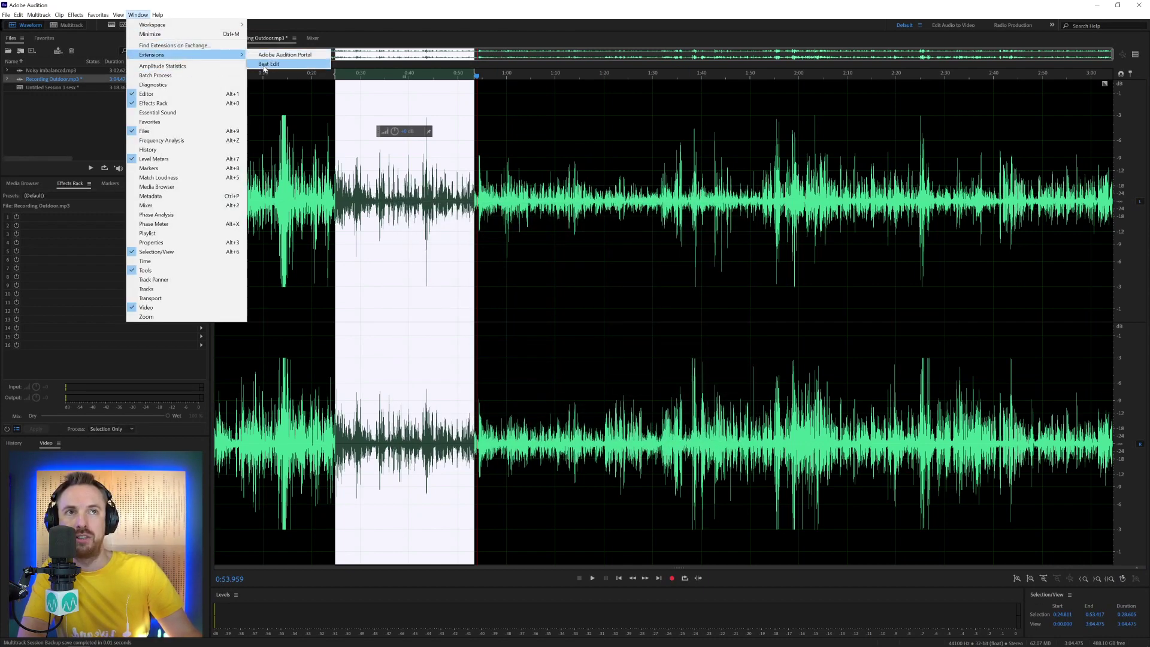
{"action": "left_click", "coordinate": [264, 62]}
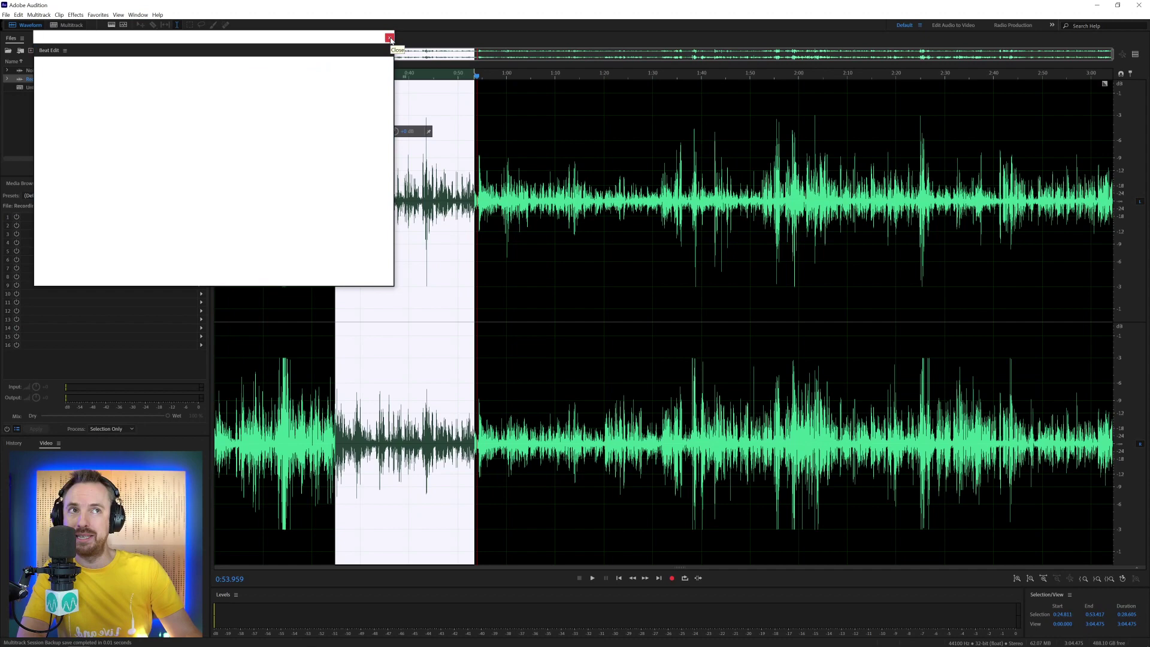
{"action": "left_click", "coordinate": [389, 38]}
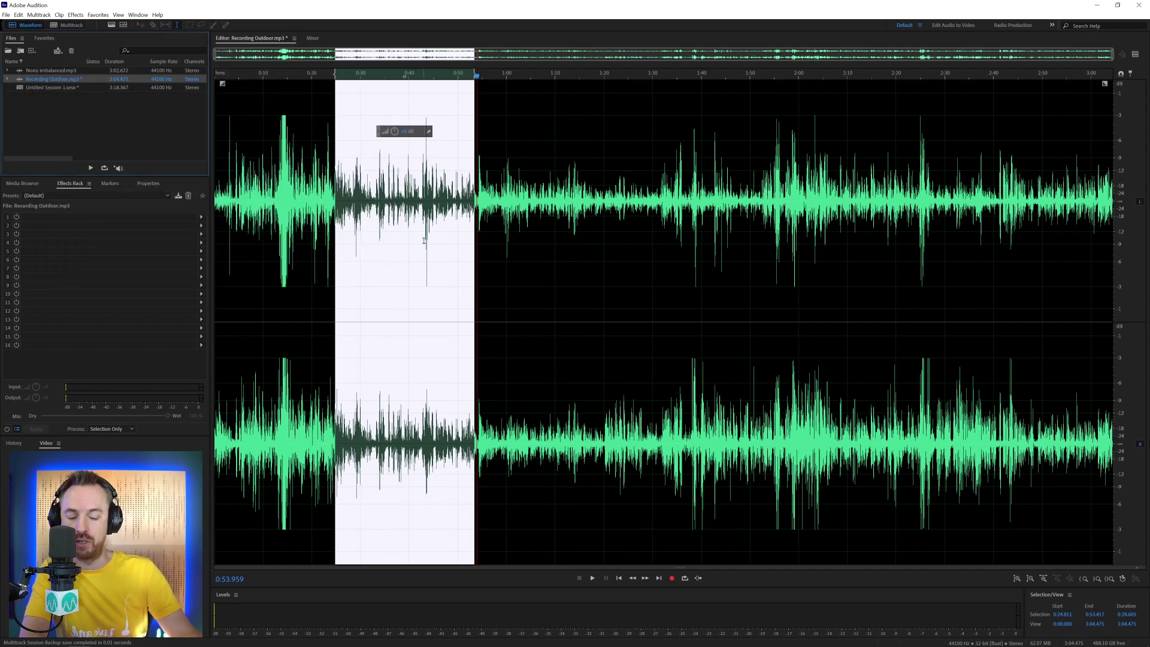
{"action": "key", "text": "ctrl+k"}
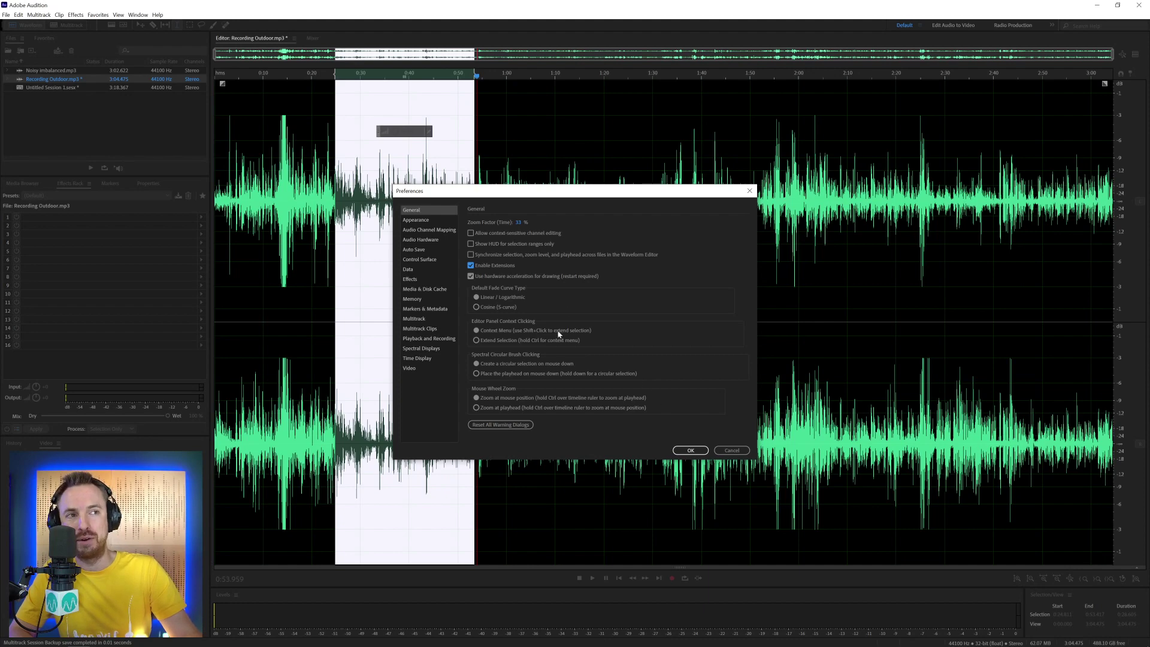
In Untitled Session 1, cut a short span near 0:14 and slide the later clip into a crossfade
{"action": "left_click", "coordinate": [726, 447]}
{"action": "double_click", "coordinate": [67, 86]}
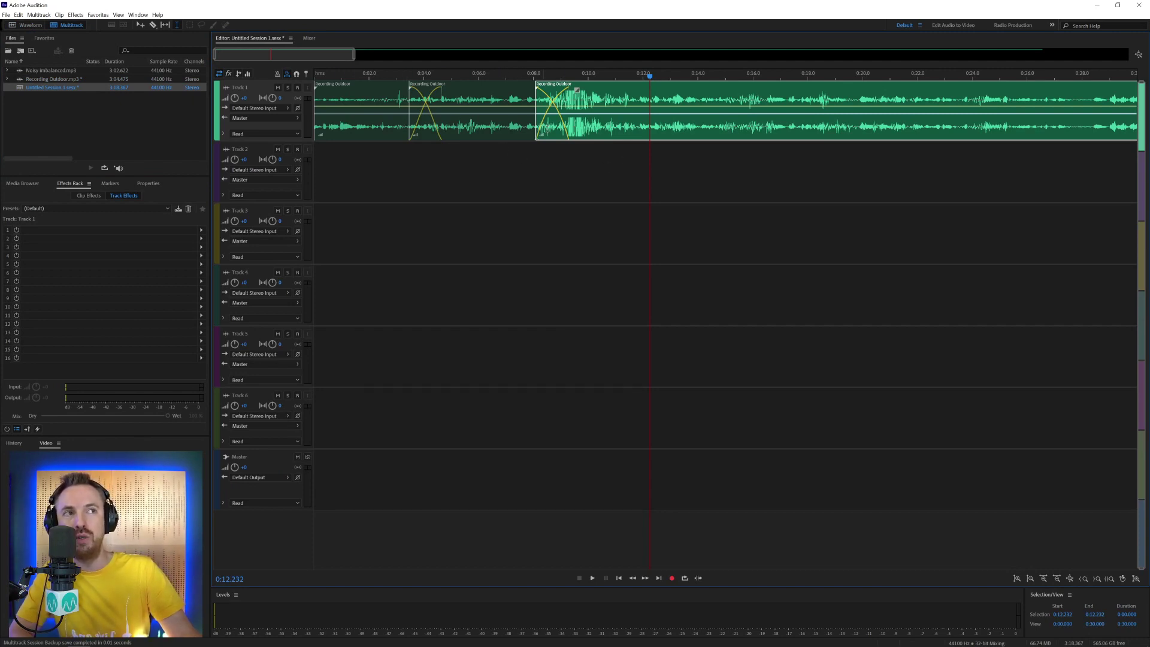
{"action": "left_click_drag", "start_coordinate": [699, 157], "coordinate": [717, 157]}
{"action": "key", "text": "Delete"}
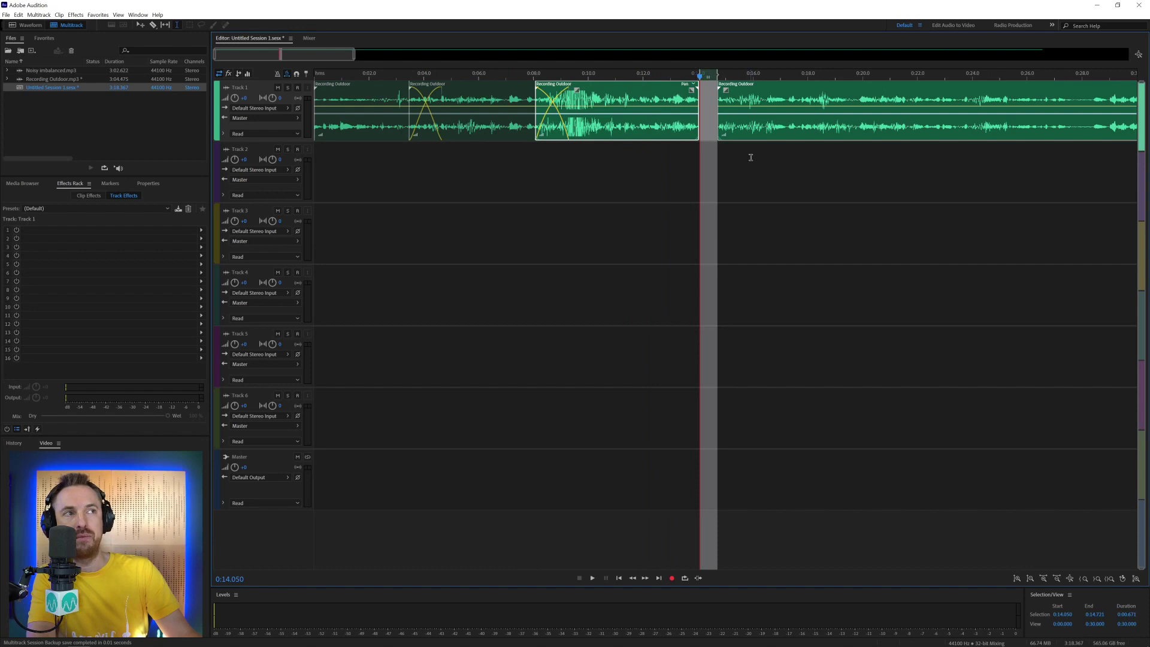
{"action": "left_click", "coordinate": [750, 157]}
{"action": "left_click_drag", "start_coordinate": [731, 86], "coordinate": [661, 85]}
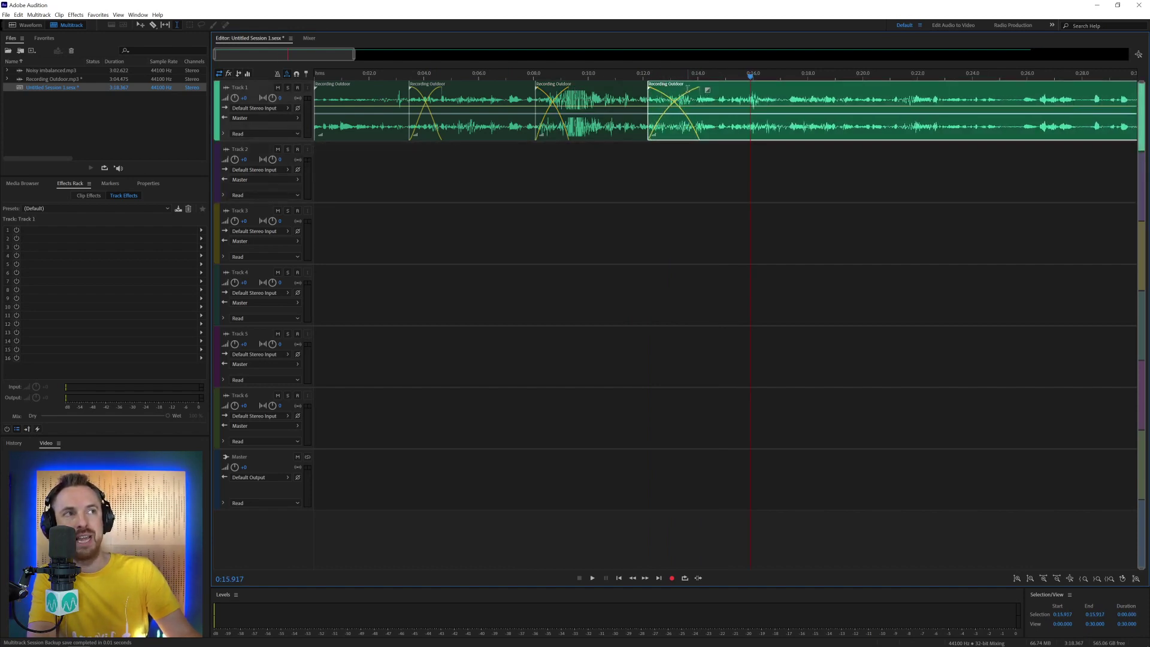
Set the default fade curve type to cosine (S-curve) in General preferences
{"action": "key", "text": "ctrl+comma"}
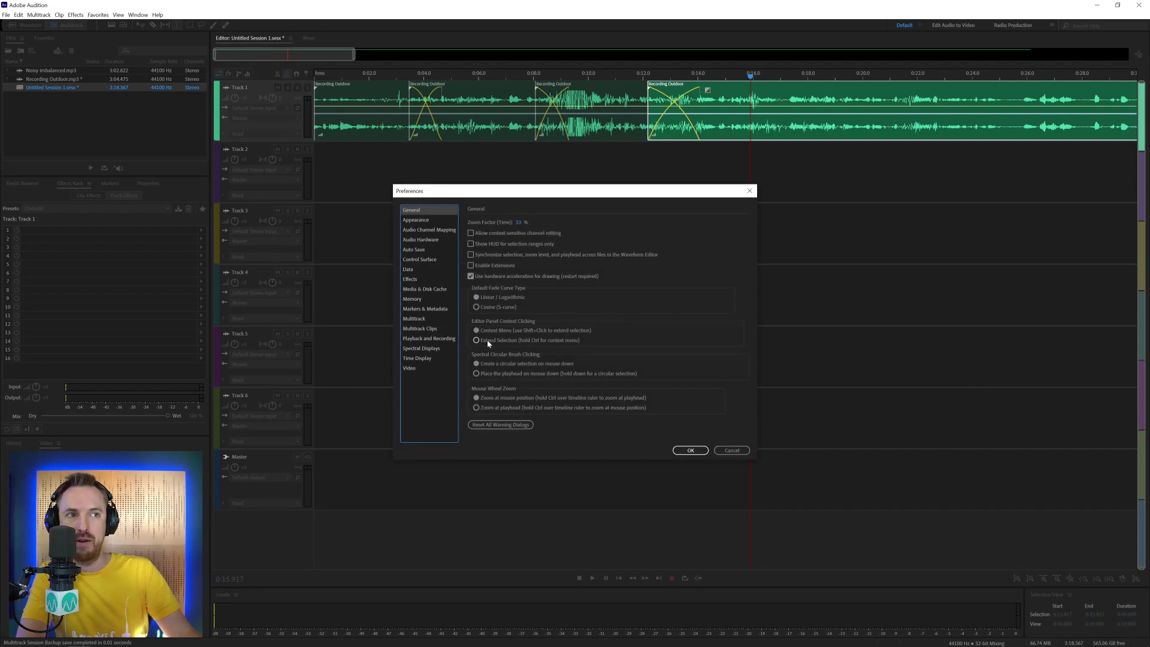
{"action": "left_click", "coordinate": [498, 307]}
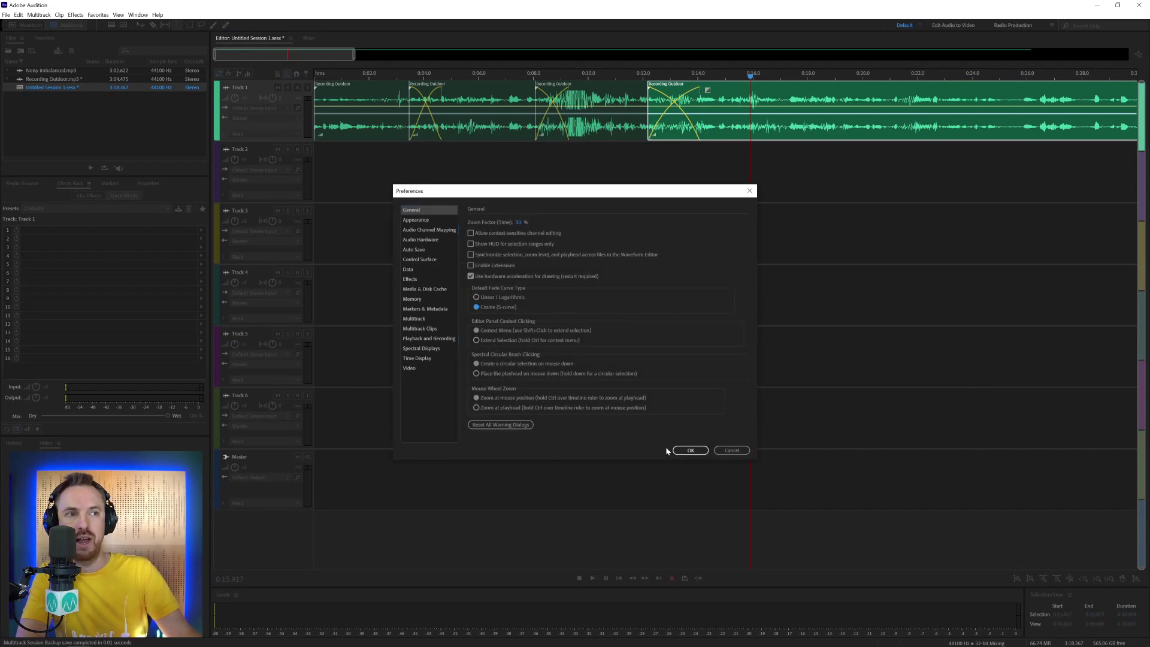
{"action": "left_click", "coordinate": [690, 450]}
Cut a span near 0:18 and slide the right piece left into a cosine crossfade
{"action": "left_click_drag", "start_coordinate": [799, 132], "coordinate": [820, 134]}
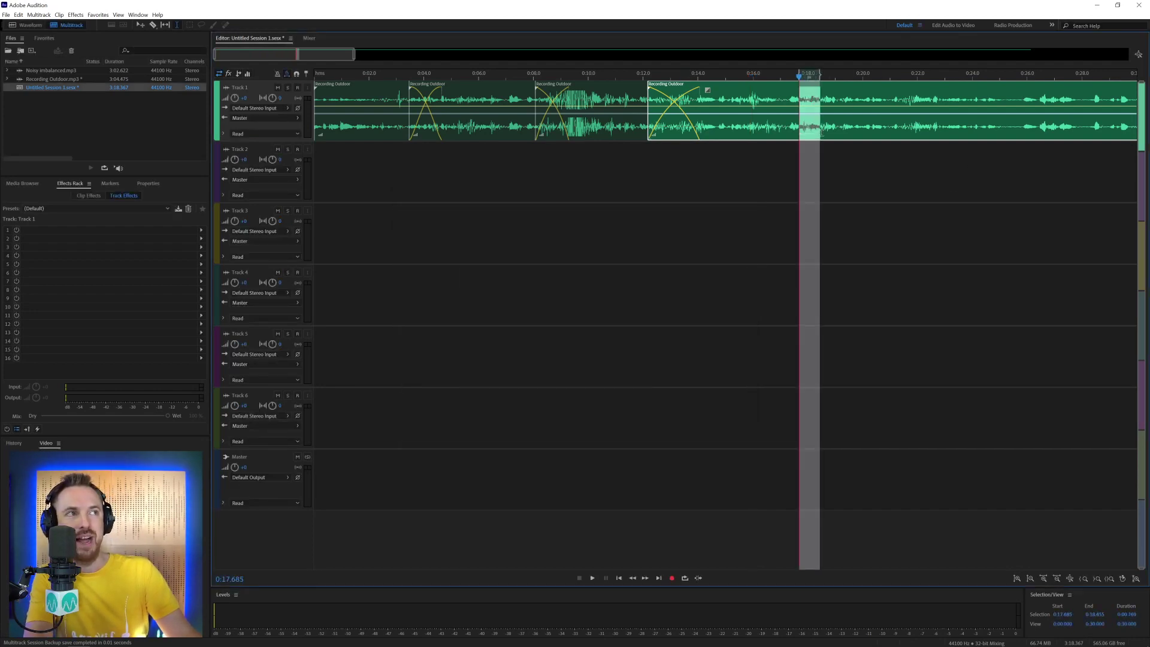
{"action": "key", "text": "Delete"}
{"action": "left_click", "coordinate": [860, 167]}
{"action": "left_click_drag", "start_coordinate": [823, 90], "coordinate": [767, 95]}
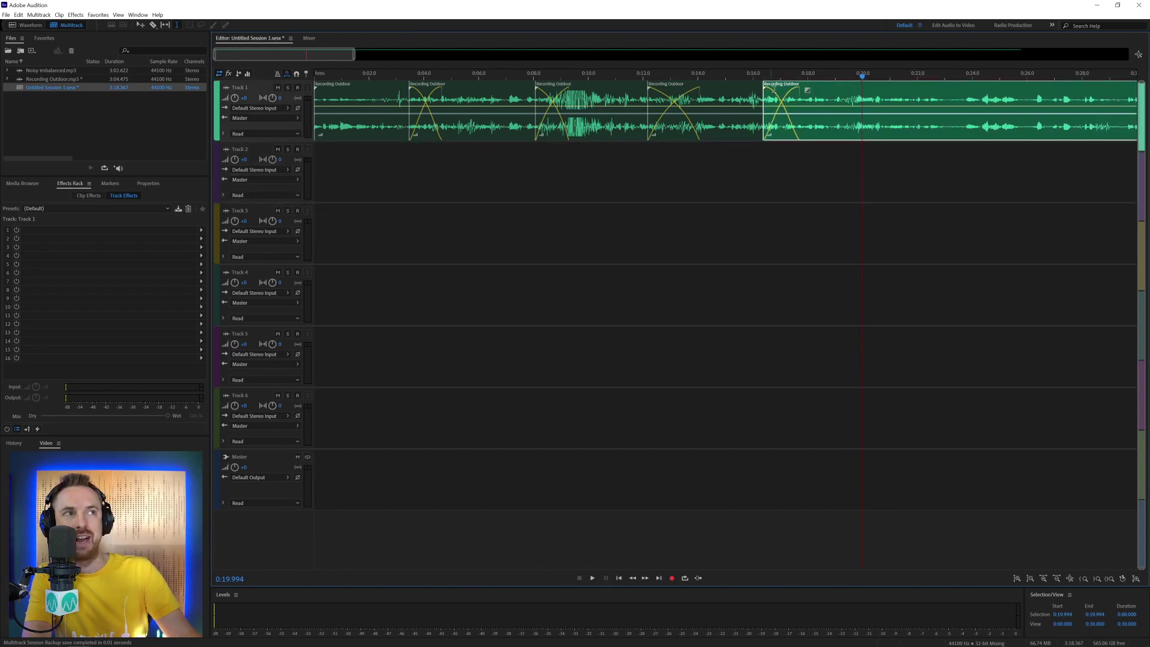
{"action": "scroll", "coordinate": [679, 72], "scroll_direction": "up", "scroll_amount": 2}
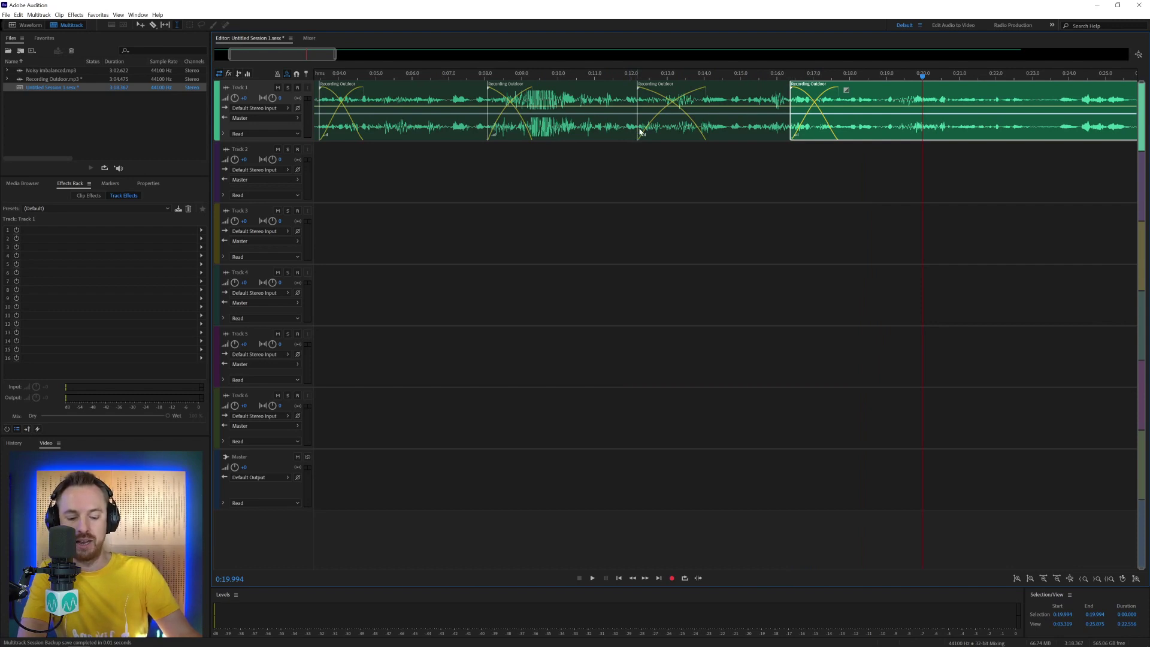
{"action": "key", "text": "ctrl+k"}
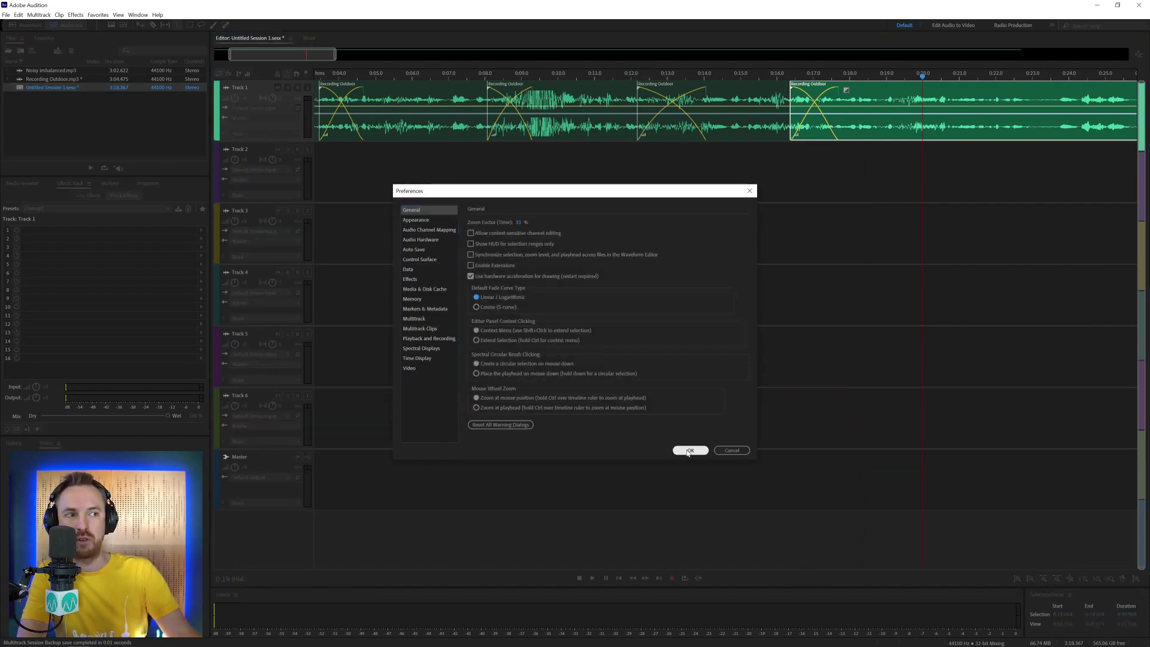
{"action": "left_click", "coordinate": [688, 450]}
Switch to the Waveform editor and right-click the waveform at several spots to show its context menu
{"action": "left_click", "coordinate": [18, 25]}
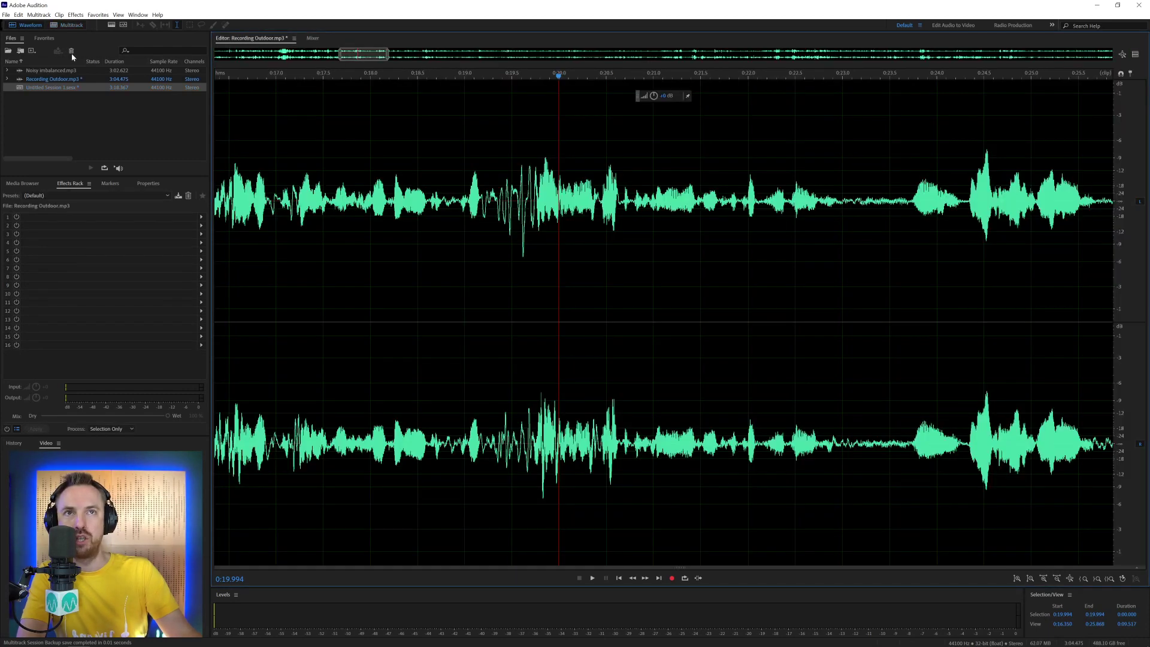
{"action": "key", "text": "ctrl+k"}
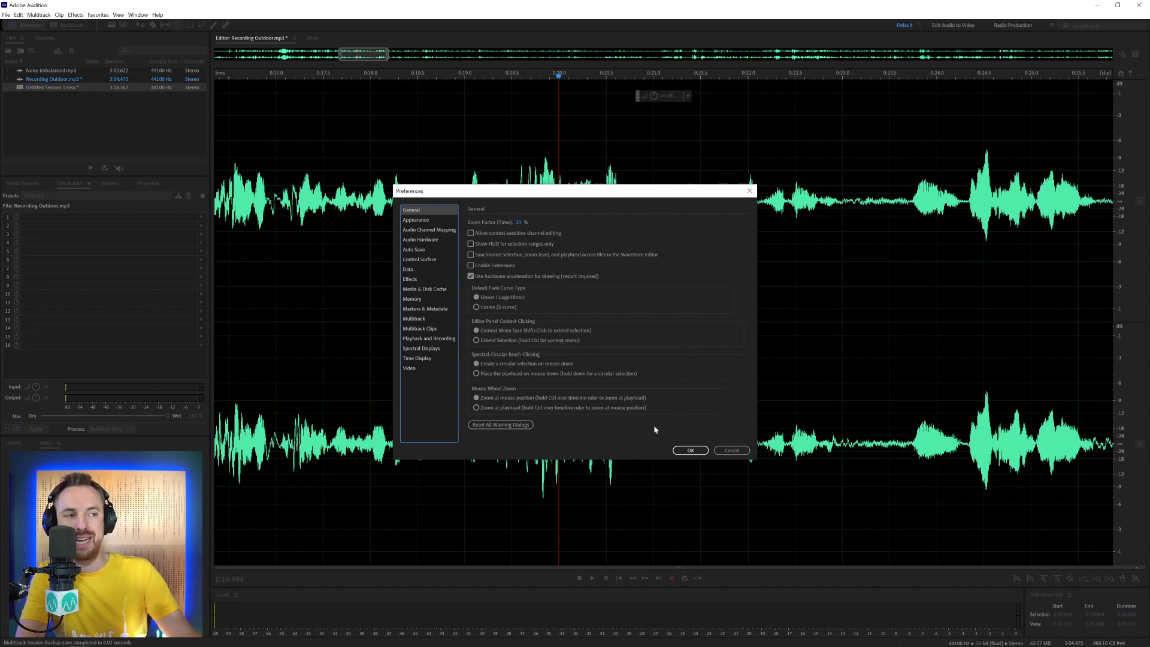
{"action": "left_click", "coordinate": [732, 451]}
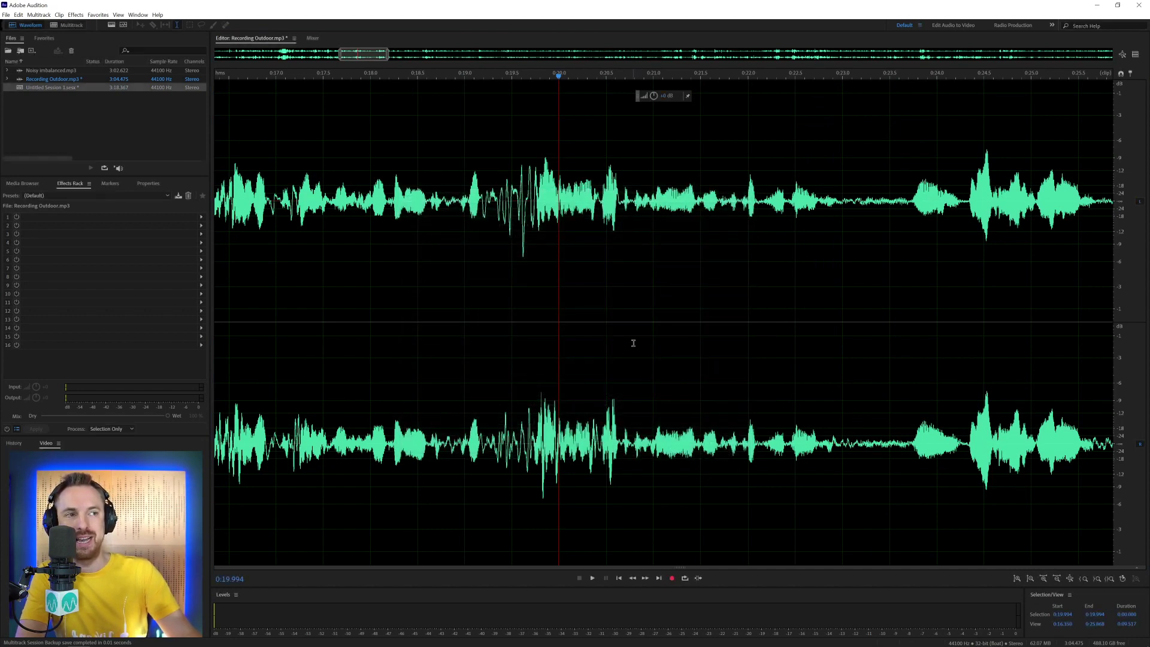
{"action": "right_click", "coordinate": [497, 270]}
{"action": "right_click", "coordinate": [663, 235]}
{"action": "right_click", "coordinate": [843, 192]}
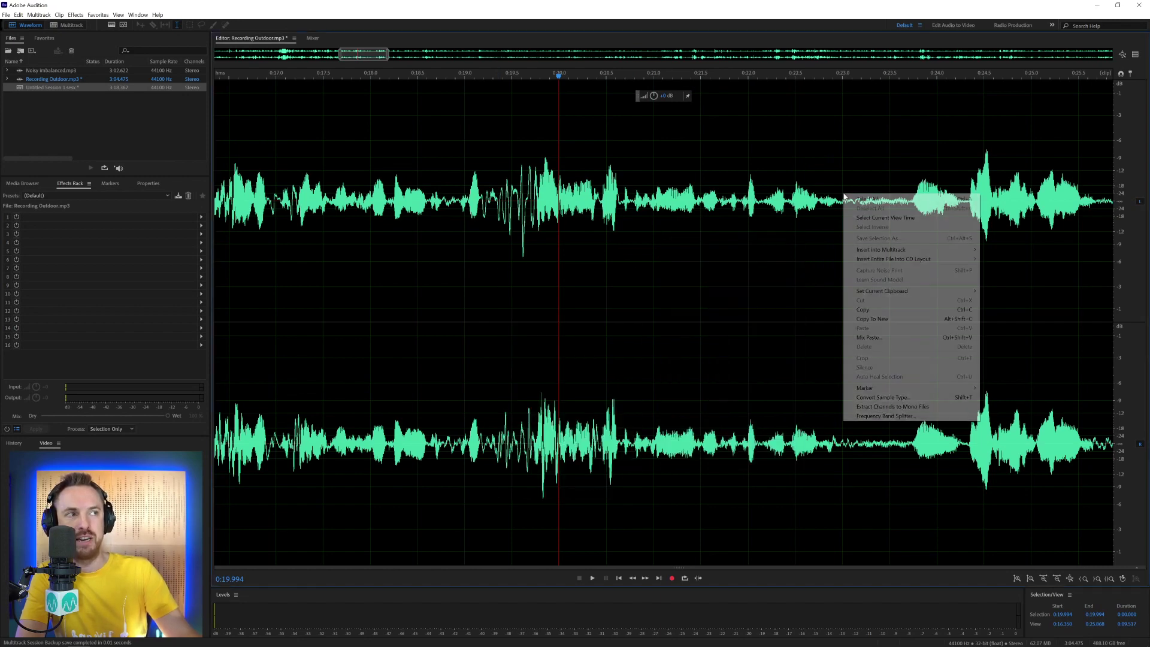
{"action": "right_click", "coordinate": [324, 214]}
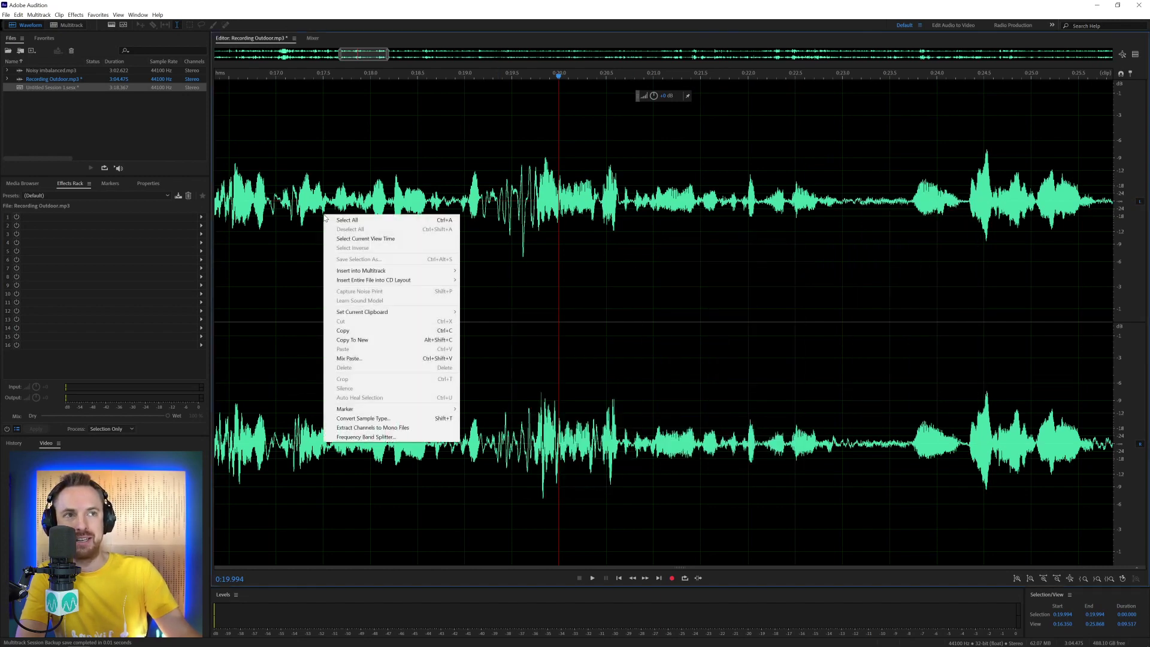
{"action": "right_click", "coordinate": [592, 199]}
Select 0:18.392–0:20.372 and 0:19.425–0:21.866, then clear the selection at 0:22.323
{"action": "left_click_drag", "start_coordinate": [407, 198], "coordinate": [910, 186]}
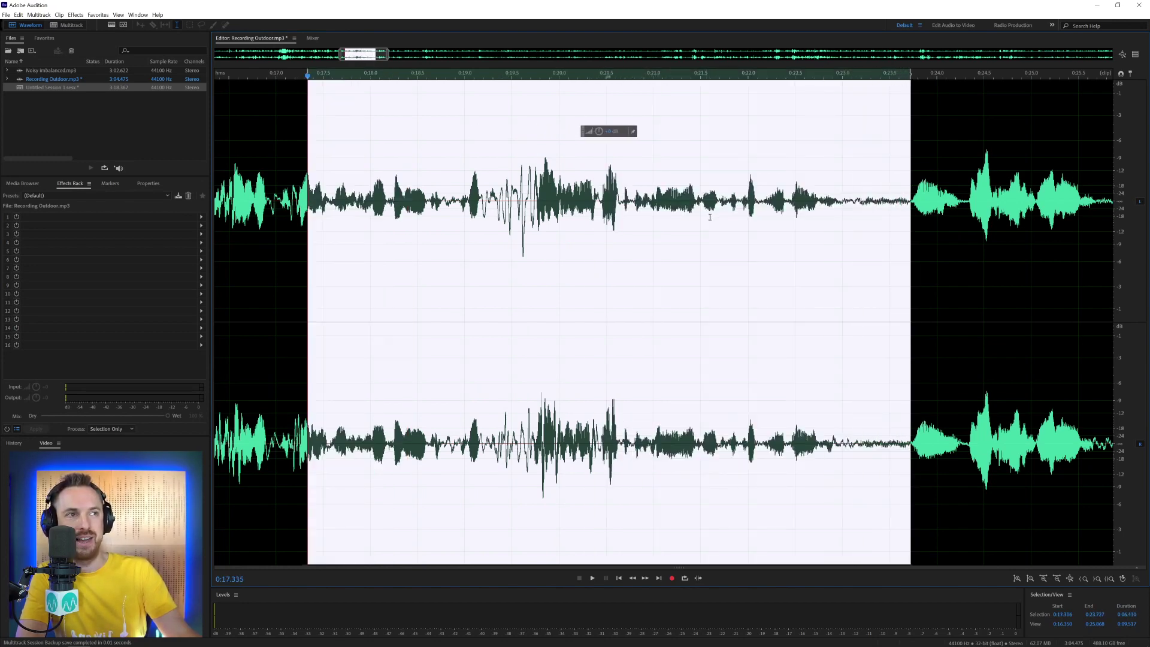
{"action": "left_click", "coordinate": [1011, 215]}
{"action": "left_click", "coordinate": [665, 227]}
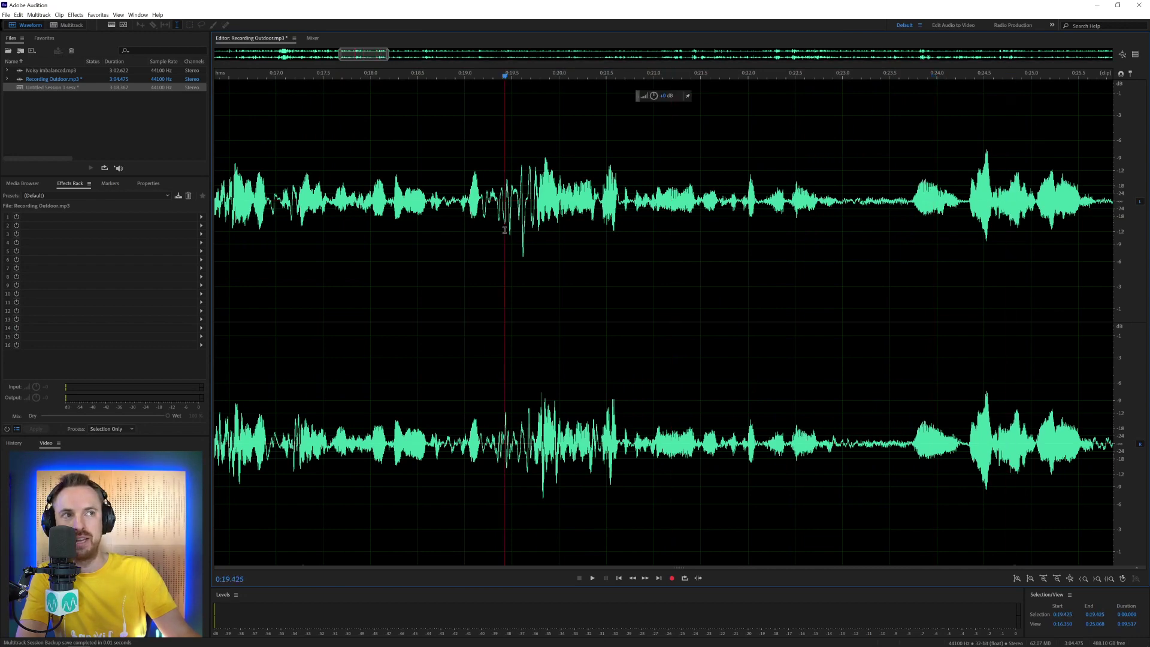
{"action": "left_click_drag", "start_coordinate": [505, 228], "coordinate": [734, 227]}
{"action": "left_click", "coordinate": [777, 227]}
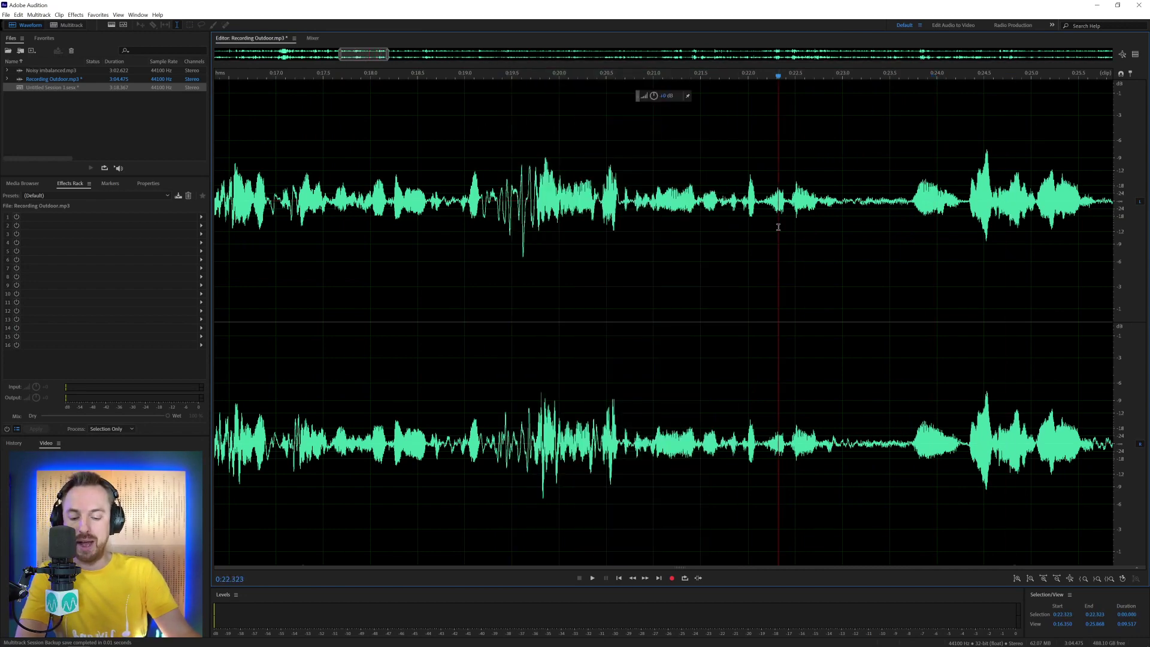
{"action": "key", "text": "ctrl+k"}
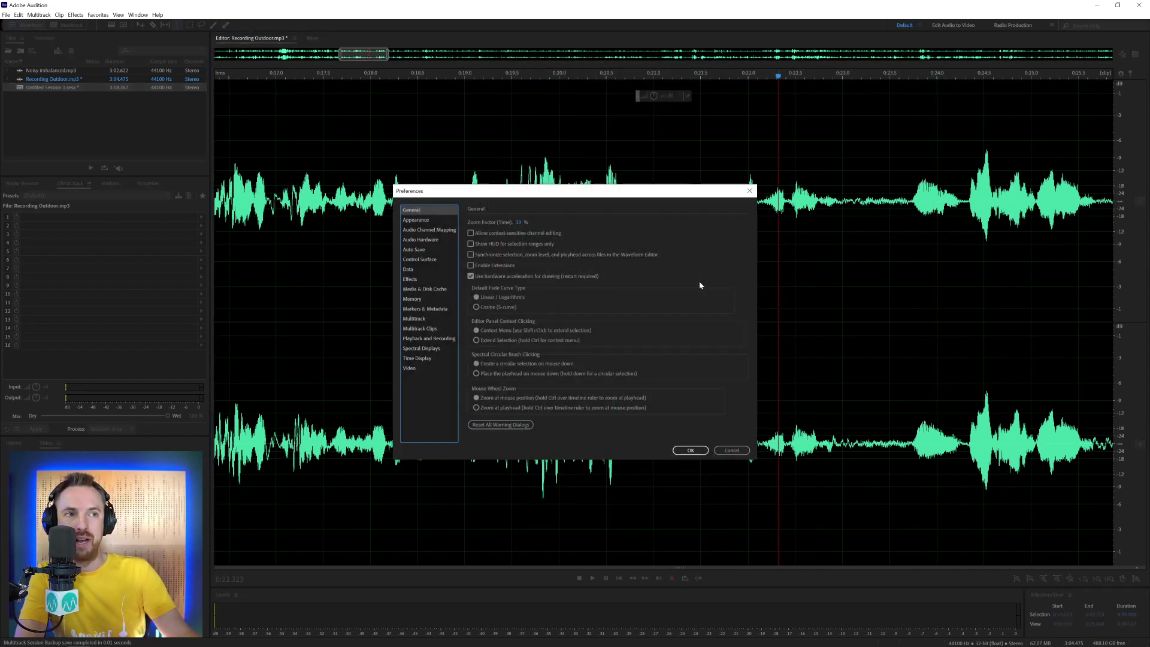
Set Editor Panel Context Clicking to Extend Selection and right-click to extend a selection to 0:17.364–0:23.560
{"action": "left_click", "coordinate": [512, 340]}
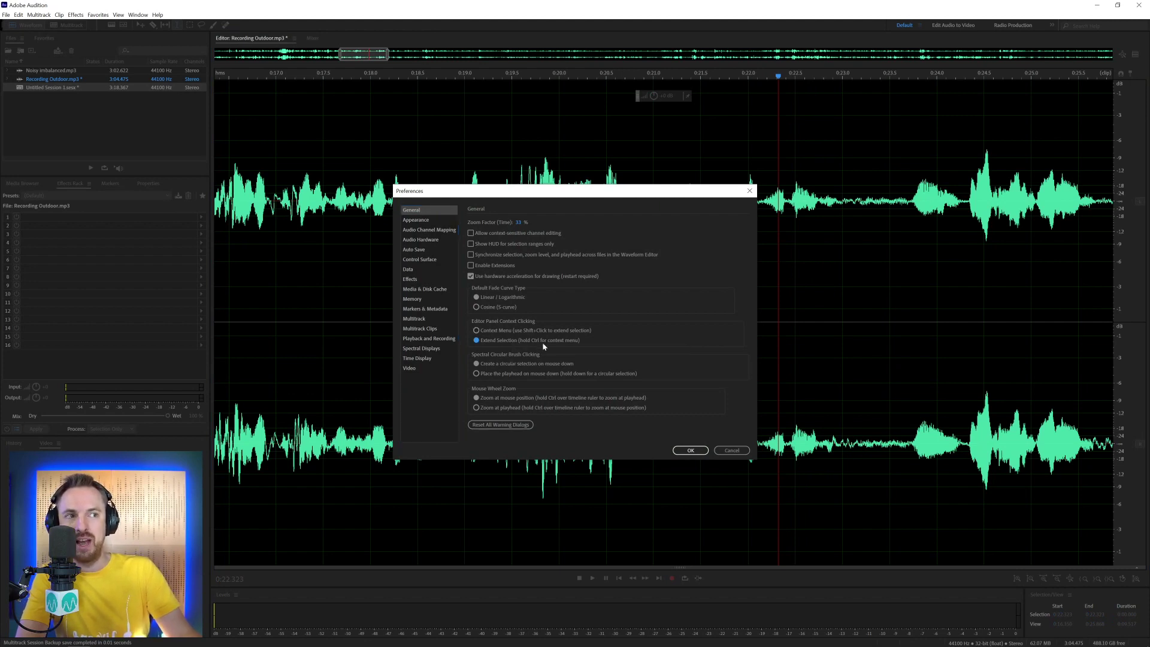
{"action": "left_click", "coordinate": [690, 450]}
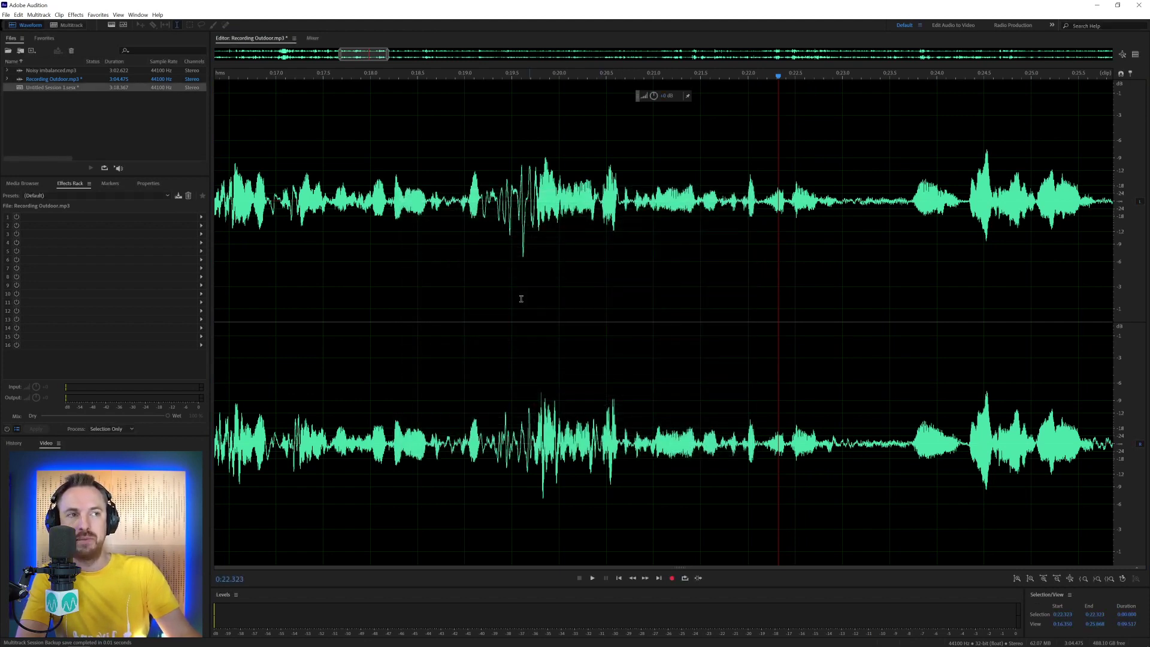
{"action": "left_click_drag", "start_coordinate": [520, 296], "coordinate": [654, 305]}
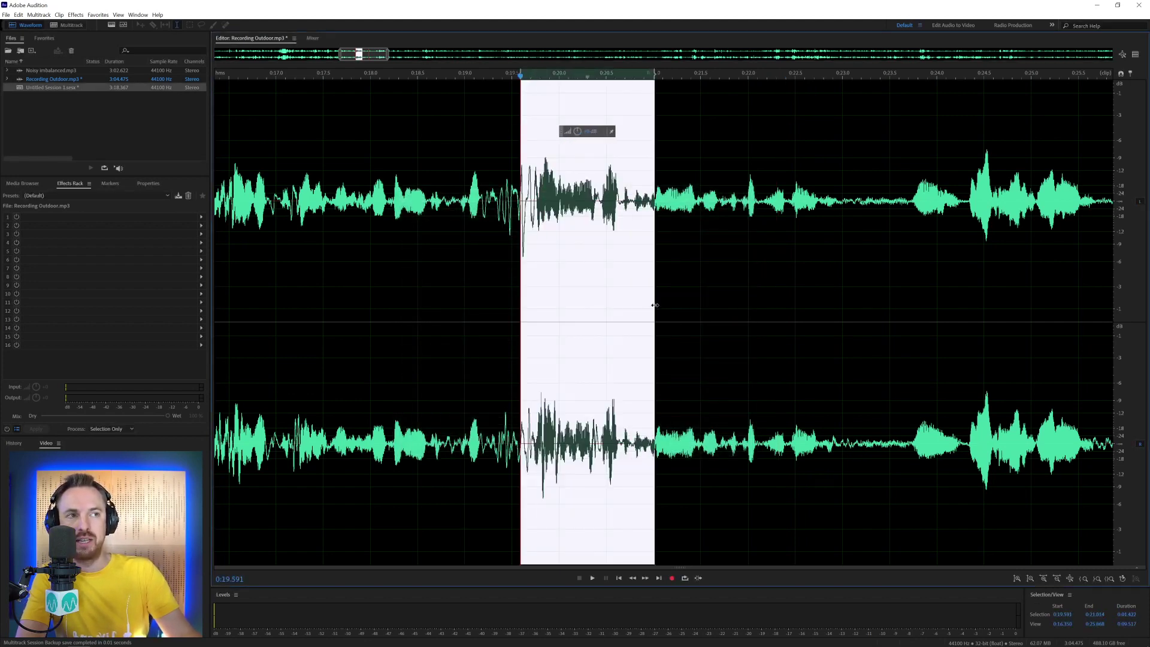
{"action": "right_click", "coordinate": [893, 218]}
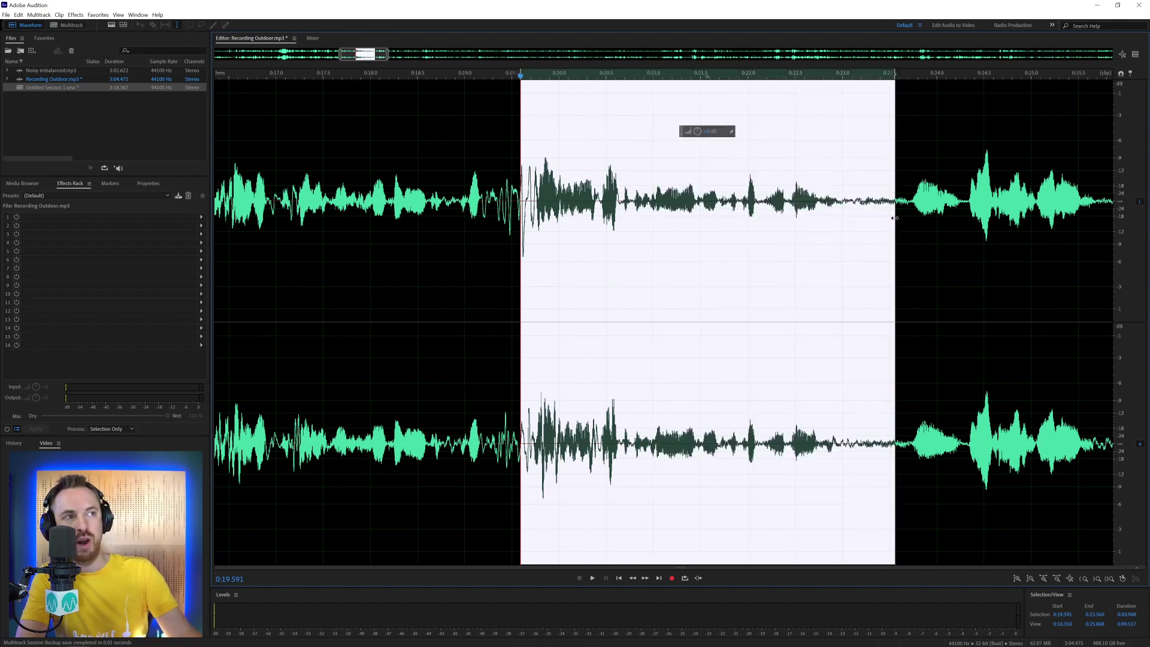
{"action": "right_click", "coordinate": [310, 227]}
Select a new range, extend its start to 0:18.663, then clear it with the playhead at 0:20.105
{"action": "left_click_drag", "start_coordinate": [922, 229], "coordinate": [528, 229]}
{"action": "left_click", "coordinate": [433, 227], "text": "shift"}
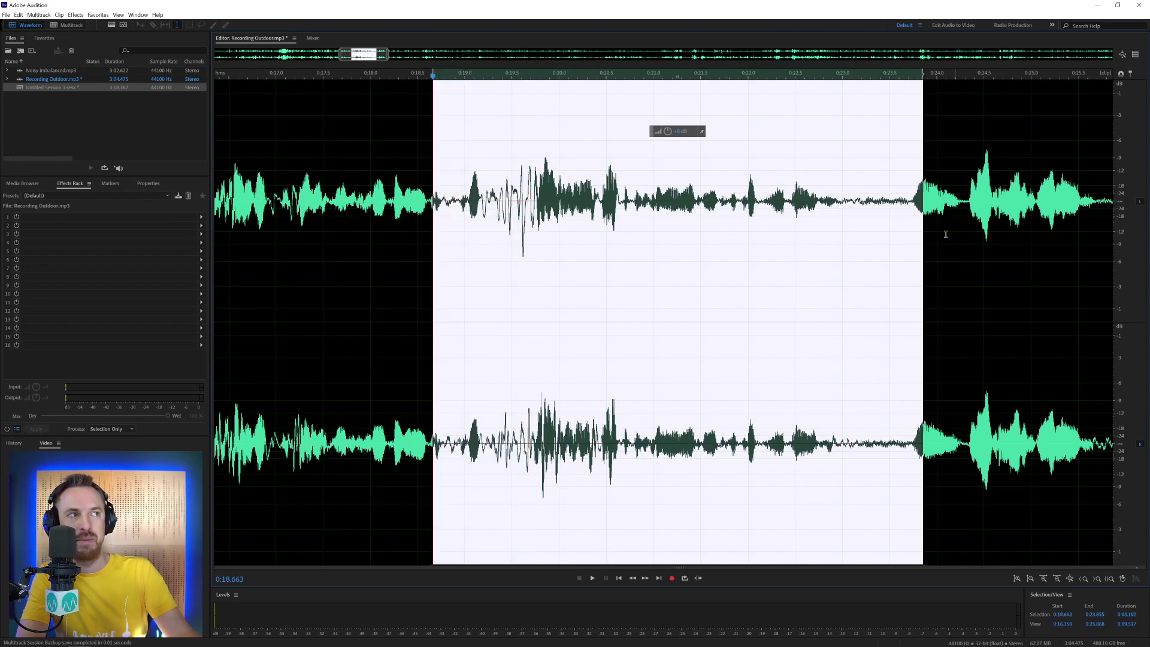
{"action": "left_click", "coordinate": [406, 228]}
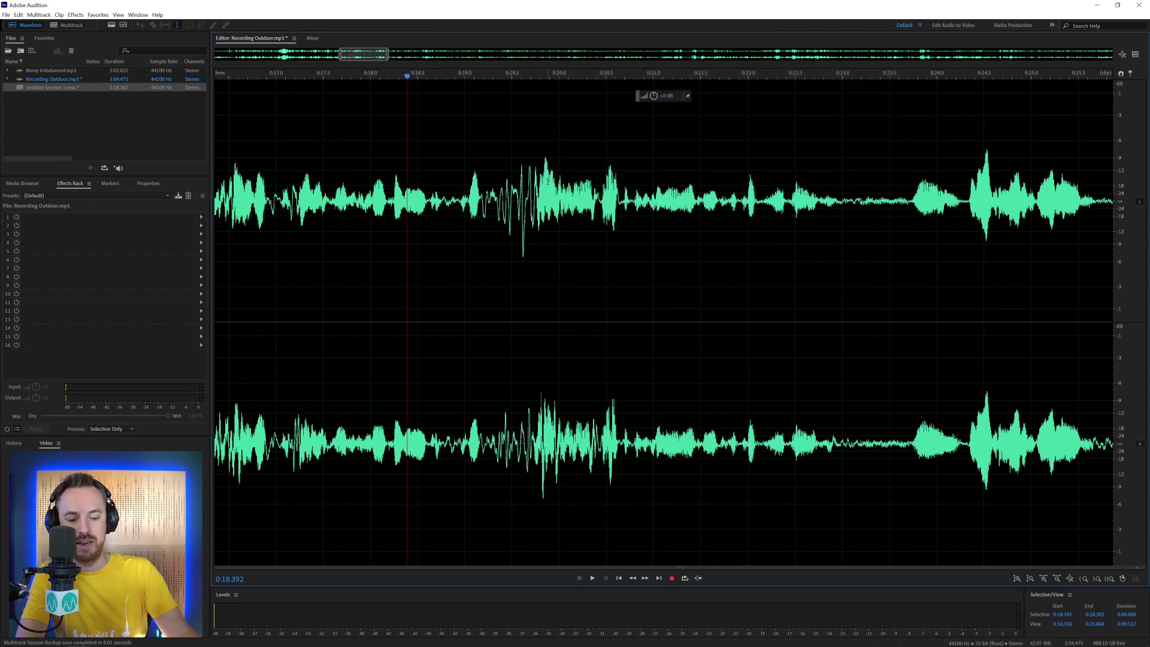
{"action": "right_click", "coordinate": [704, 213]}
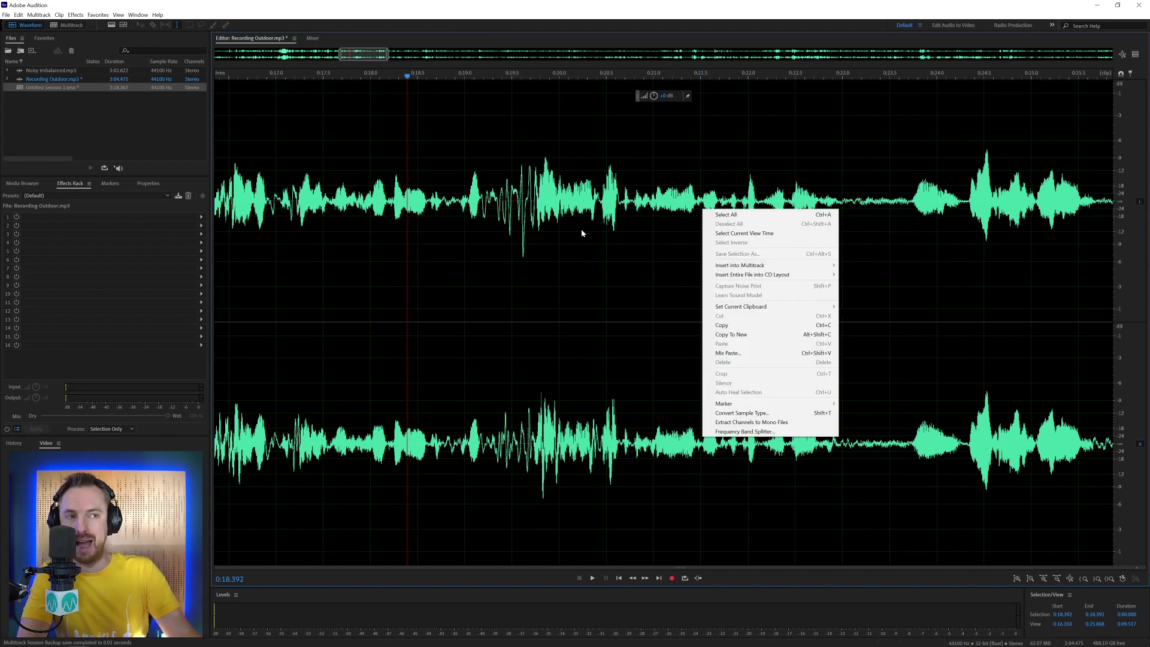
{"action": "left_click", "coordinate": [569, 245]}
Set context clicking back to Context Menu and circular brush clicks to place the playhead on mouse down
{"action": "key", "text": "ctrl+k"}
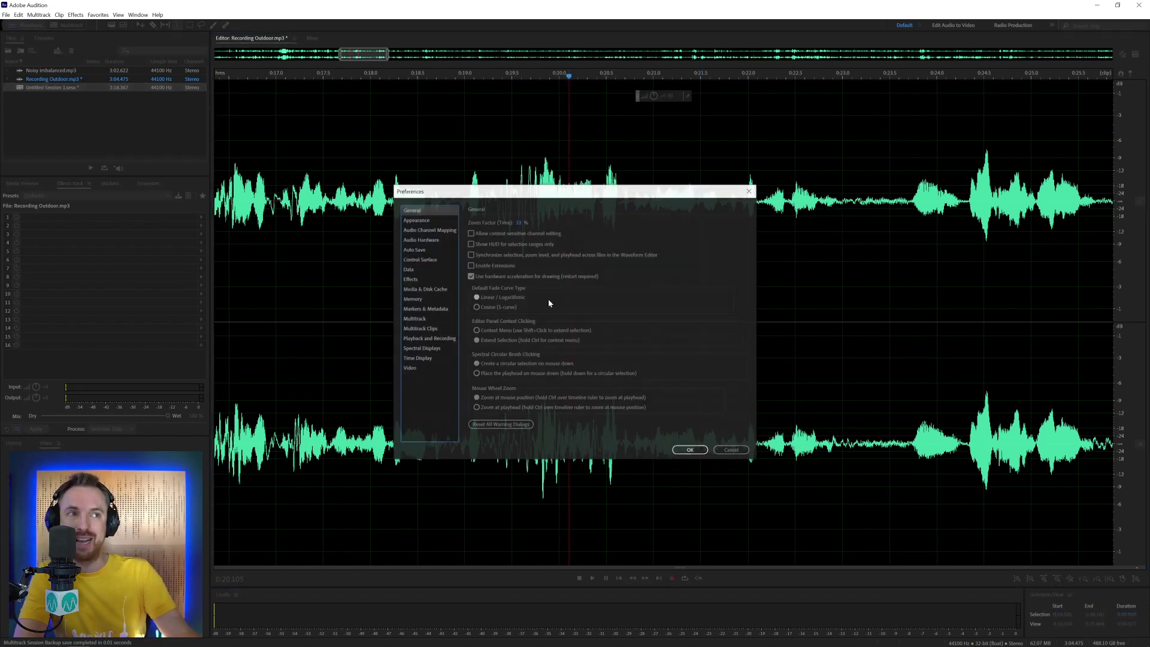
{"action": "left_click", "coordinate": [492, 333]}
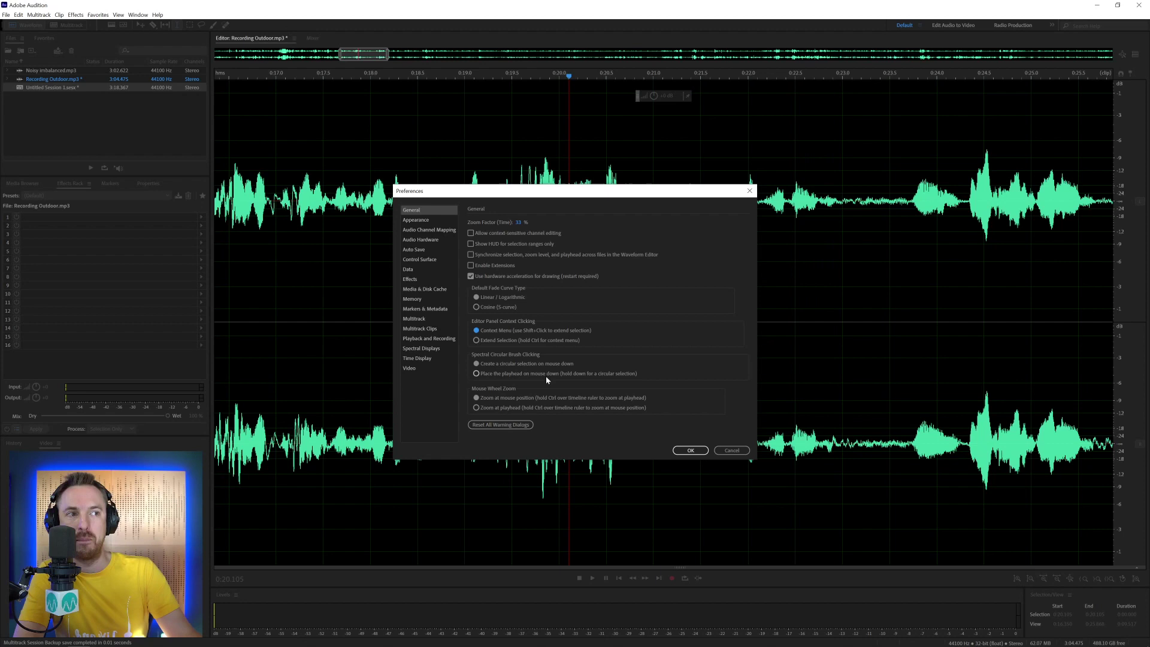
{"action": "left_click", "coordinate": [527, 374]}
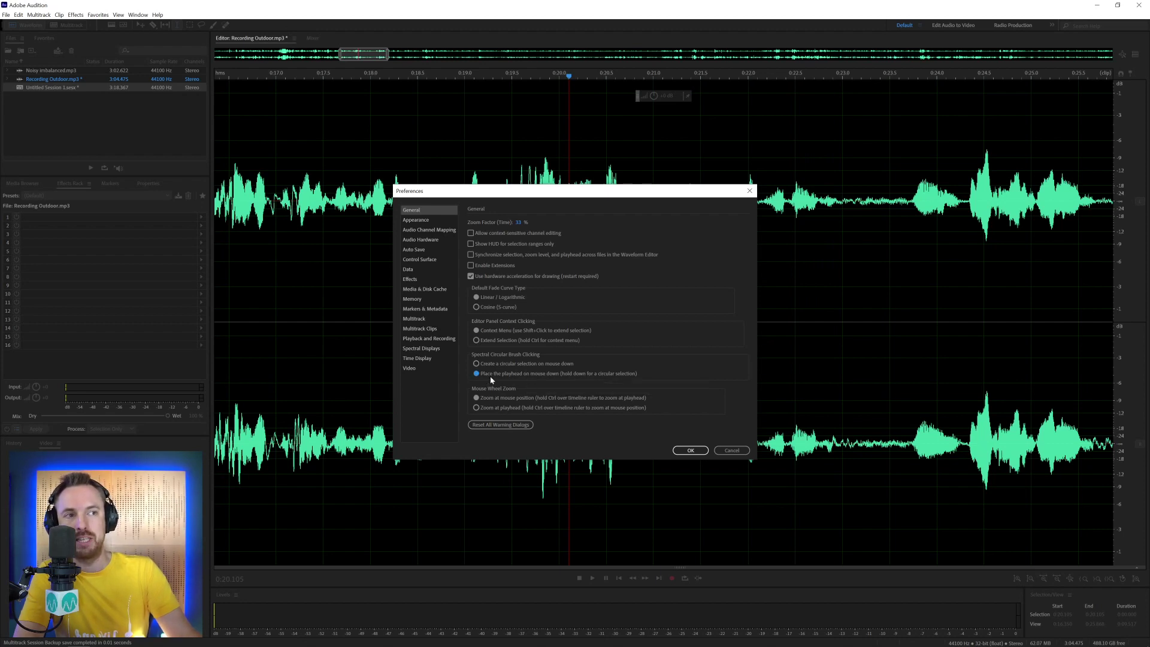
{"action": "left_click", "coordinate": [692, 451]}
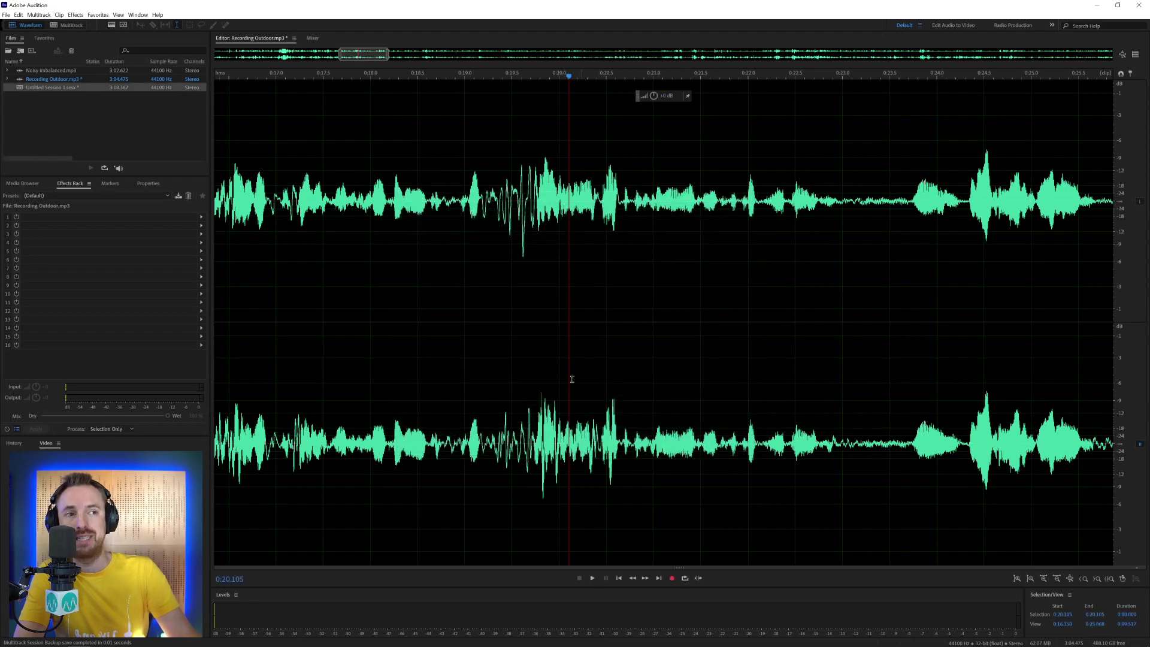
Show the spectral frequency display, paint a test brush selection near 0:19.7, then clear it
{"action": "left_click", "coordinate": [111, 25]}
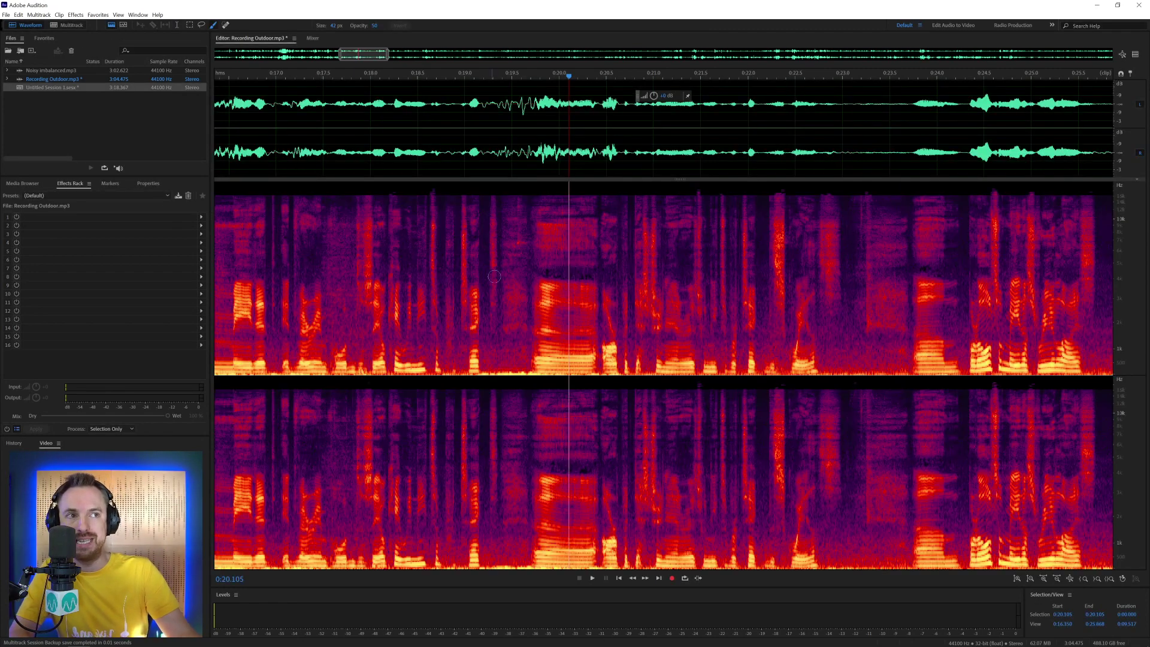
{"action": "left_click", "coordinate": [649, 321]}
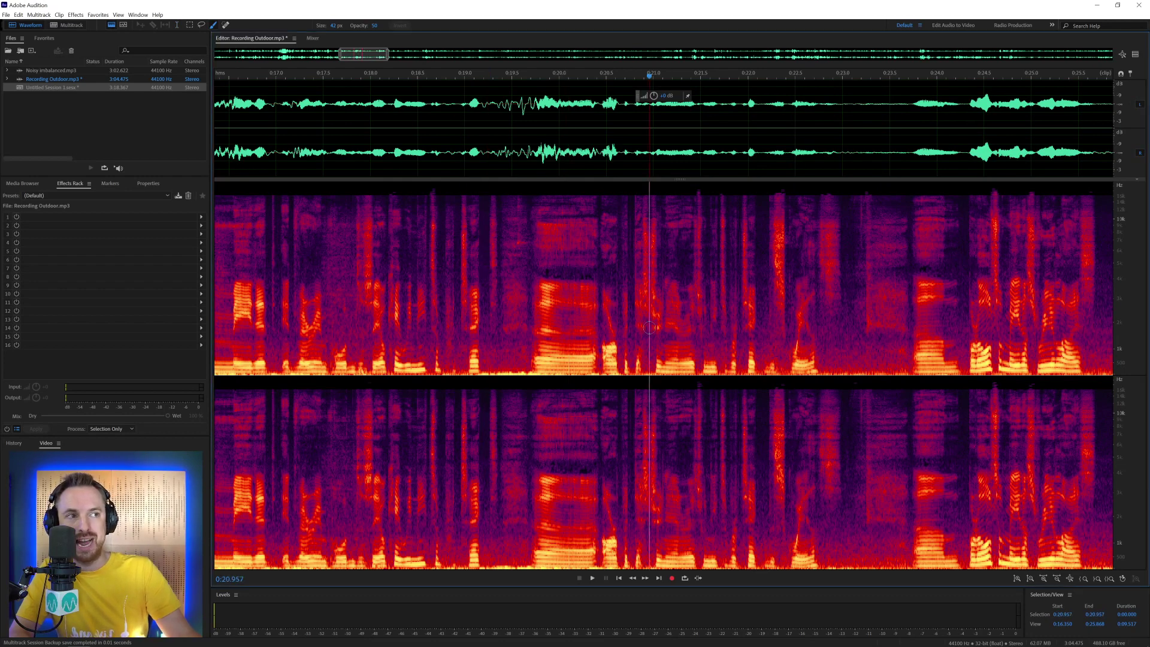
{"action": "left_click", "coordinate": [850, 323]}
{"action": "left_click", "coordinate": [477, 297]}
{"action": "left_click_drag", "start_coordinate": [541, 293], "coordinate": [561, 316]}
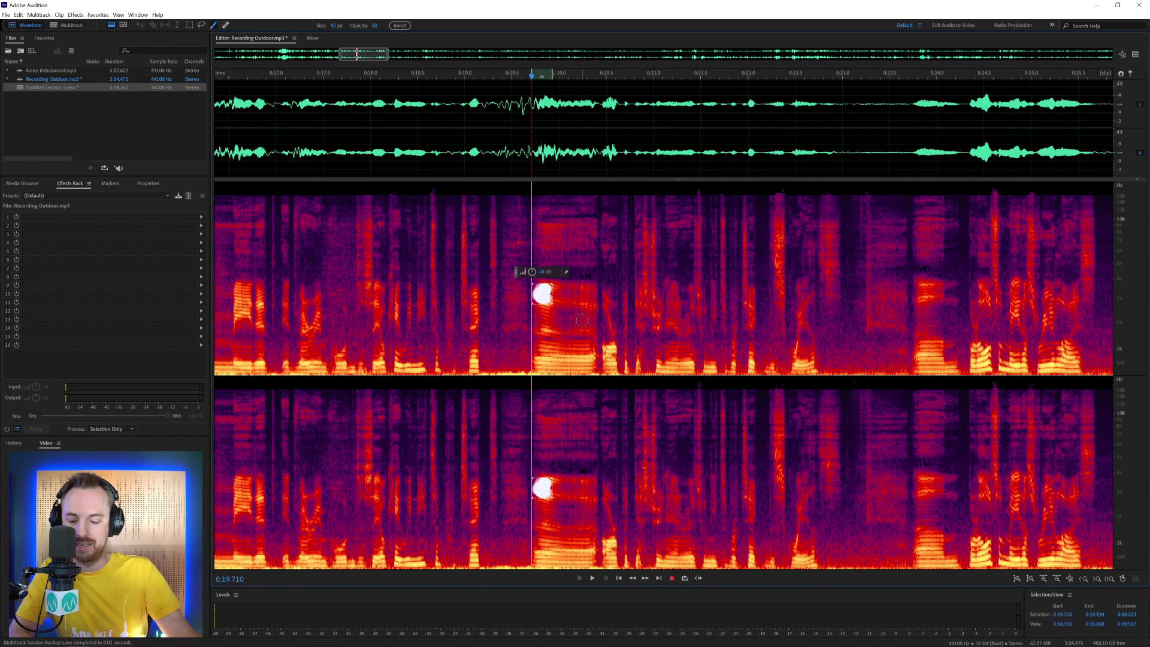
{"action": "left_click", "coordinate": [507, 234]}
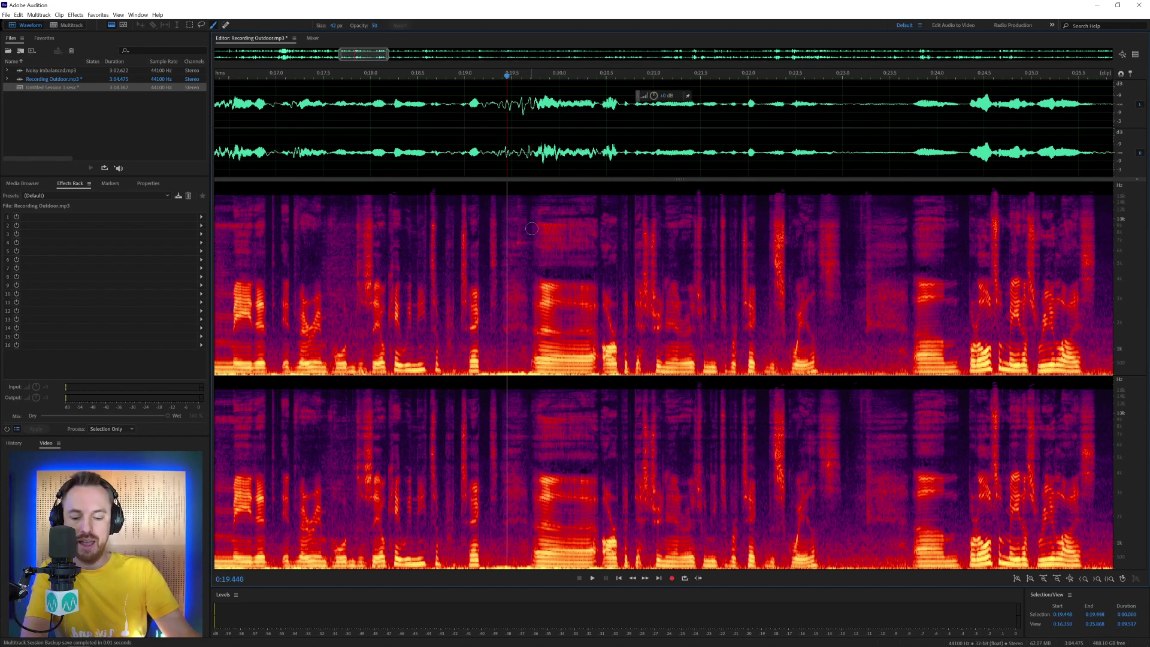
Set the General preference so spectral brush clicks create a circular selection on mouse down
{"action": "key", "text": "ctrl+k"}
{"action": "left_click", "coordinate": [495, 365]}
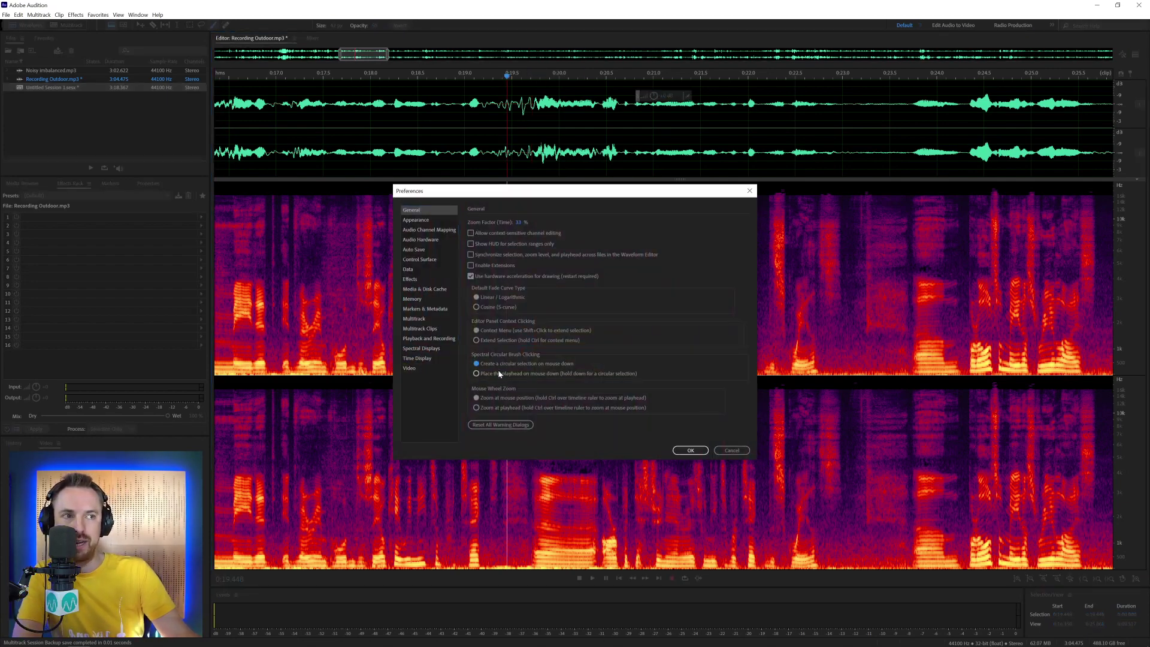
{"action": "left_click", "coordinate": [690, 450]}
Make several circular and short brush-stroke spectral selections across the spectrogram
{"action": "left_click", "coordinate": [663, 307]}
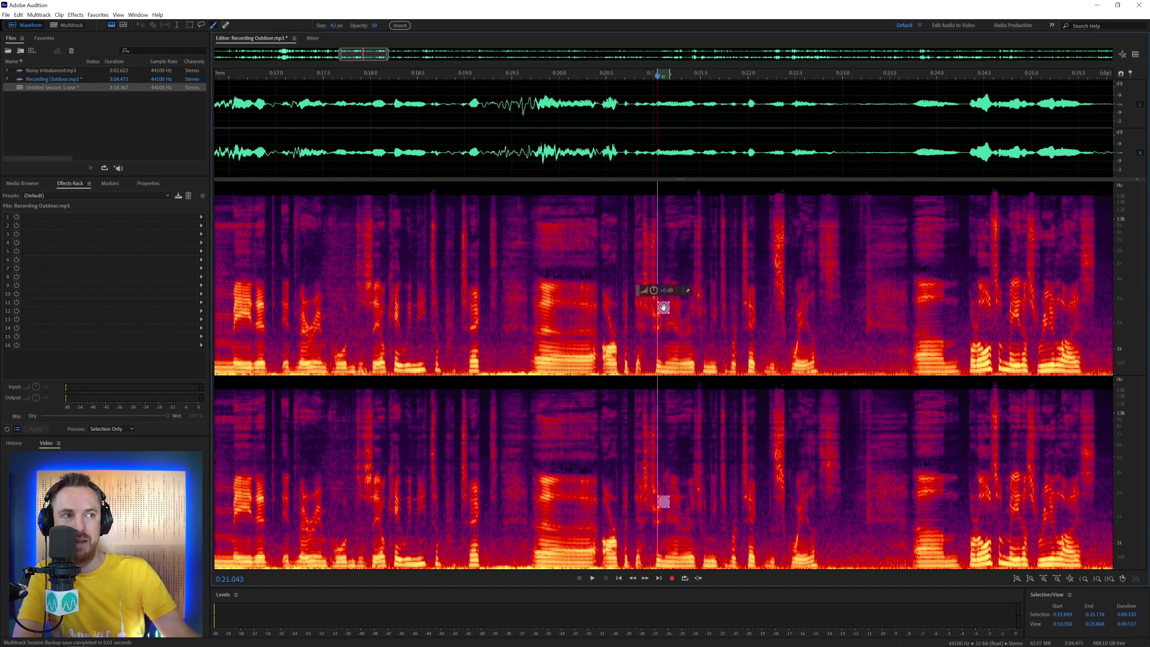
{"action": "left_click", "coordinate": [792, 308]}
{"action": "left_click", "coordinate": [502, 305]}
{"action": "left_click_drag", "start_coordinate": [522, 307], "coordinate": [611, 307]}
{"action": "left_click", "coordinate": [689, 282]}
{"action": "left_click_drag", "start_coordinate": [786, 273], "coordinate": [847, 290]}
{"action": "left_click", "coordinate": [650, 316]}
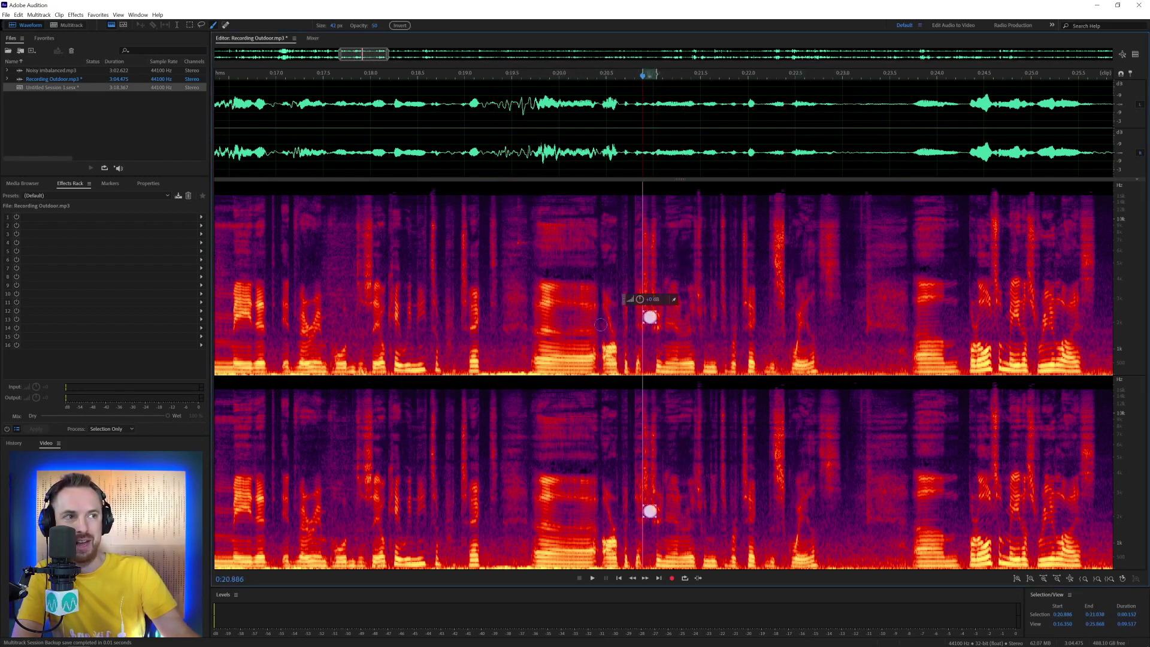
{"action": "left_click", "coordinate": [576, 307]}
{"action": "left_click", "coordinate": [667, 251]}
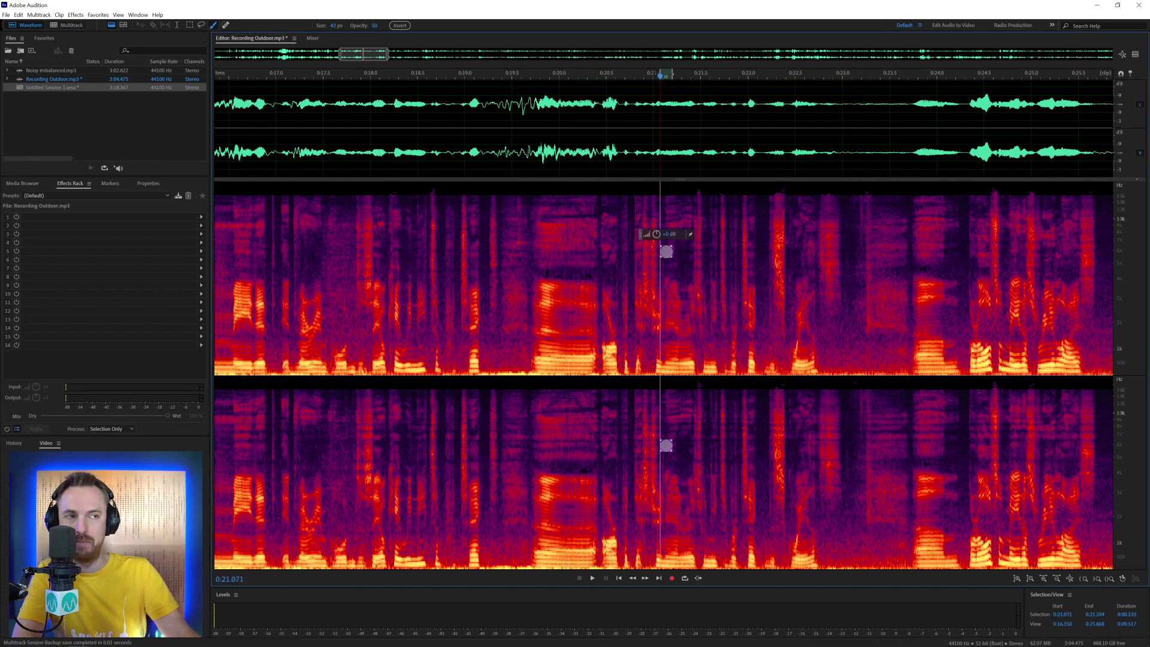
{"action": "key", "text": "ctrl+k"}
Make spectral brush clicks place the playhead, then test mouse-wheel zooming in and out
{"action": "left_click", "coordinate": [521, 373]}
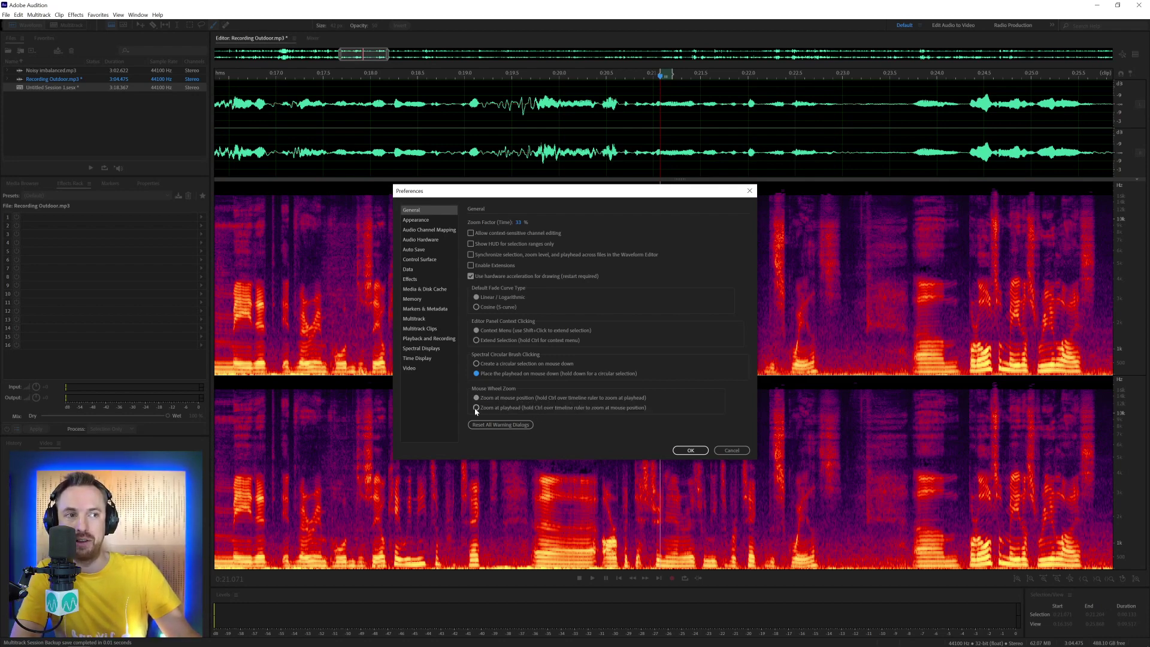
{"action": "left_click", "coordinate": [691, 450]}
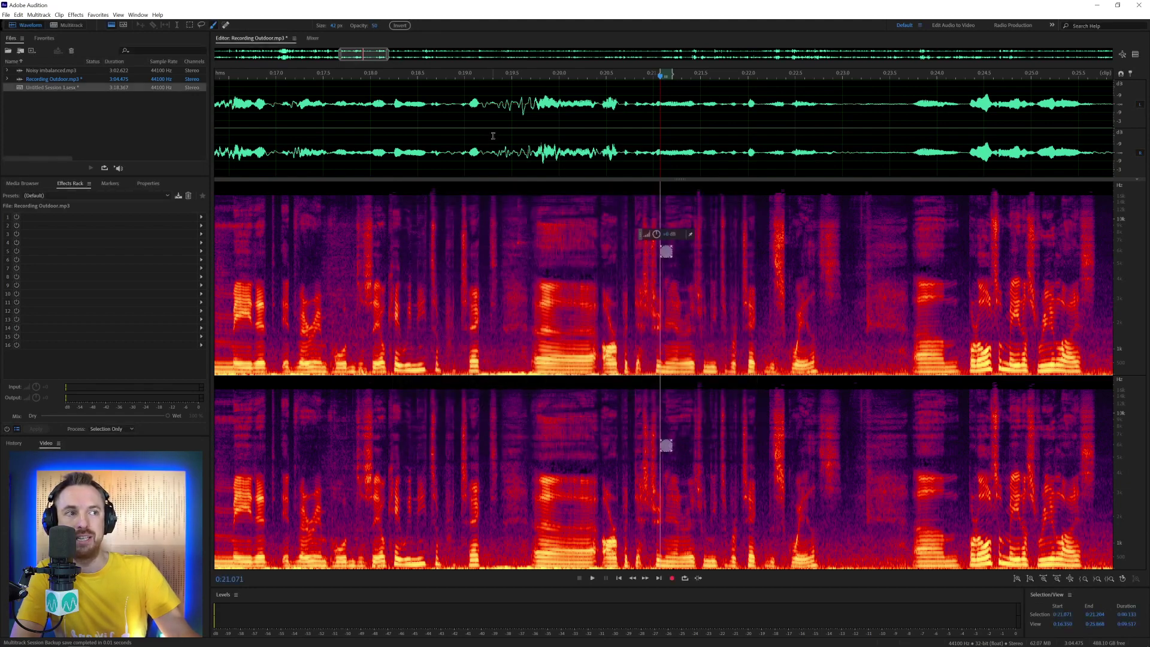
{"action": "scroll", "coordinate": [342, 71], "scroll_direction": "up", "scroll_amount": 3}
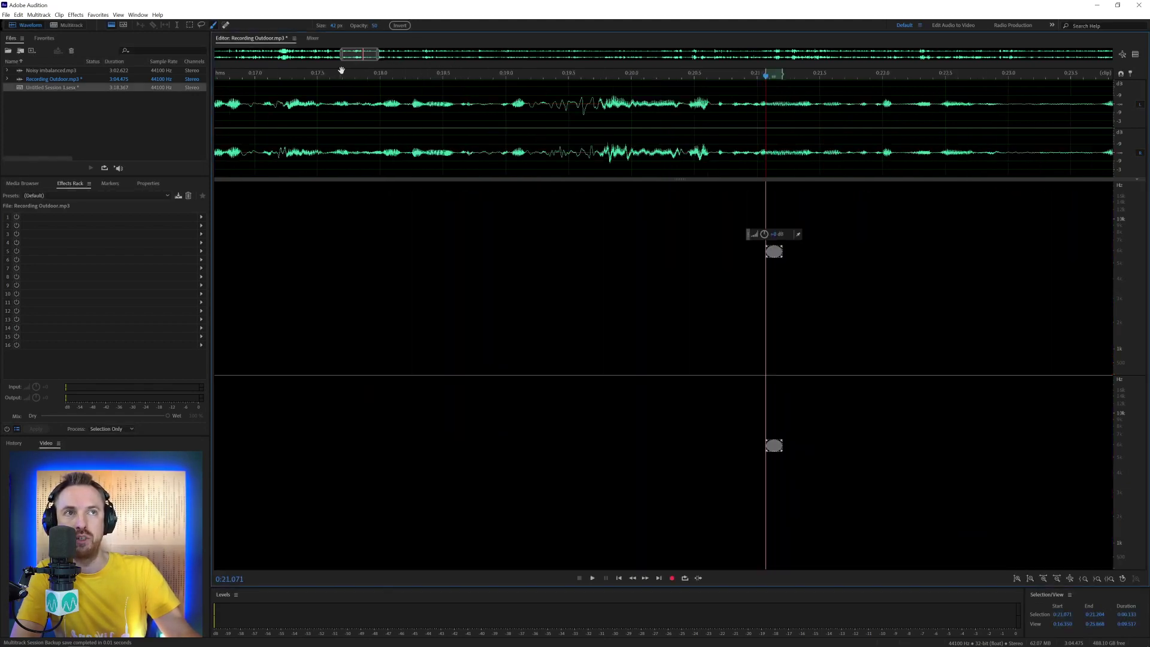
{"action": "scroll", "coordinate": [336, 74], "scroll_direction": "down", "scroll_amount": 6}
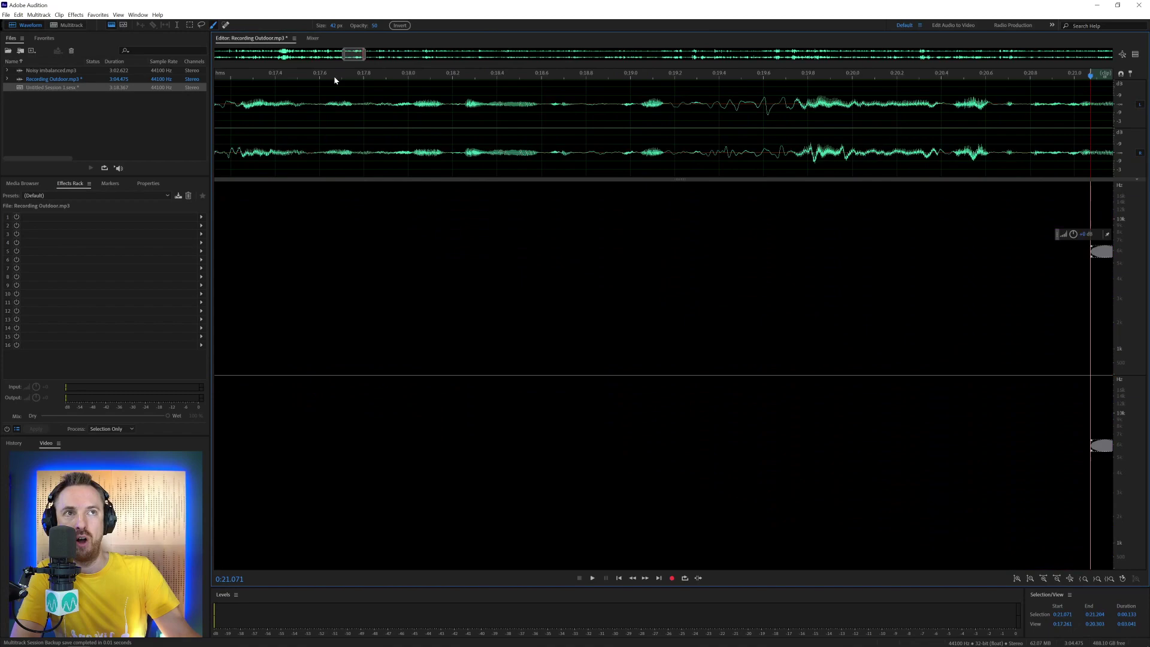
{"action": "scroll", "coordinate": [880, 76], "scroll_direction": "up", "scroll_amount": 2}
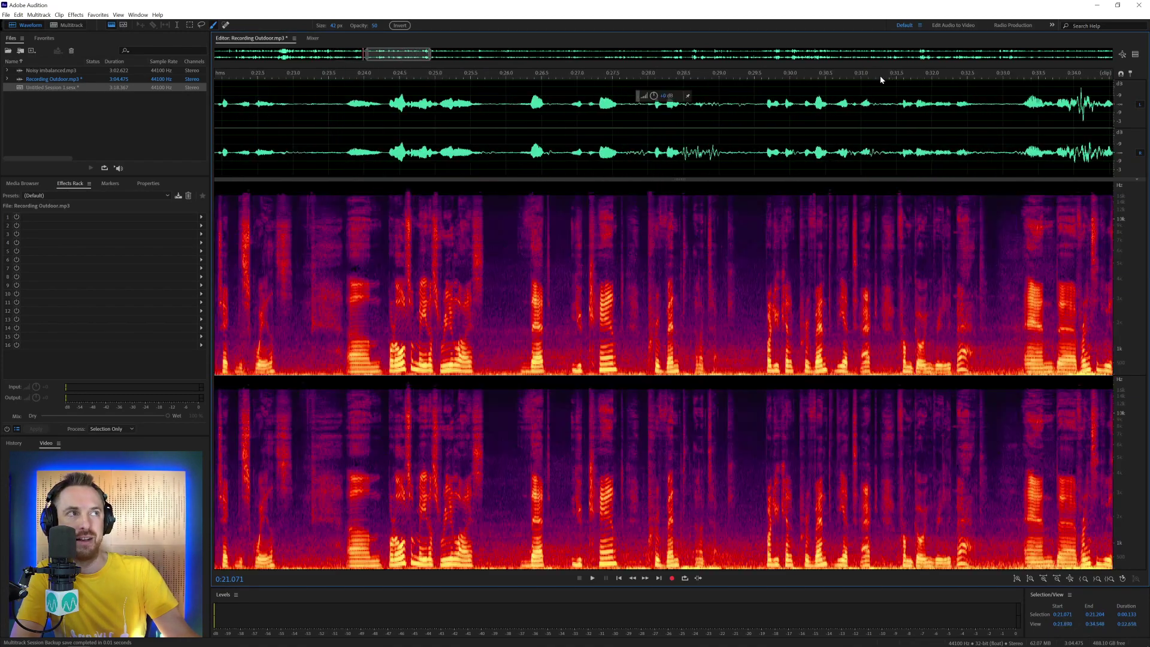
{"action": "scroll", "coordinate": [880, 77], "scroll_direction": "down", "scroll_amount": 2}
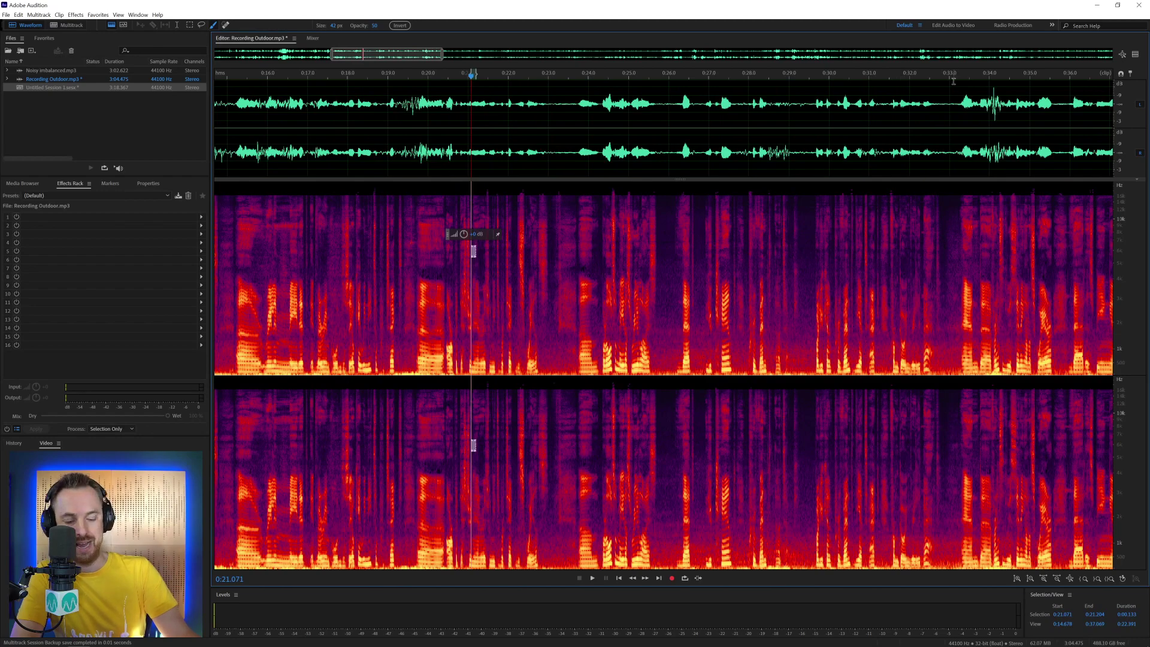
{"action": "scroll", "coordinate": [953, 79], "scroll_direction": "down", "scroll_amount": 2}
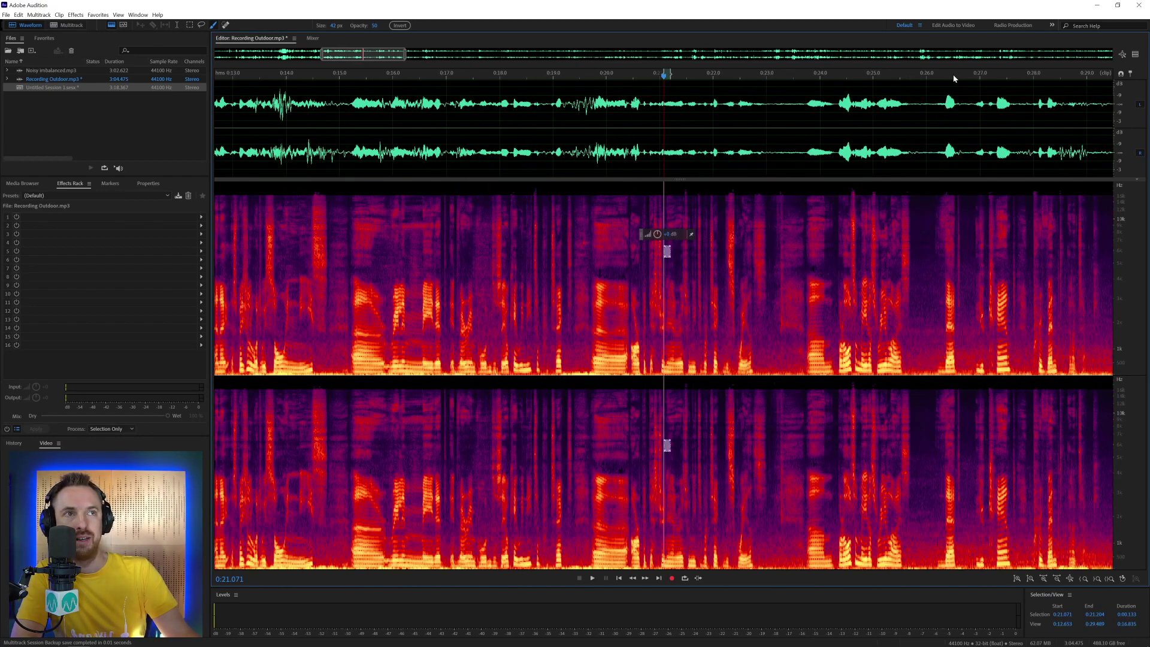
{"action": "scroll", "coordinate": [953, 77], "scroll_direction": "down", "scroll_amount": 2}
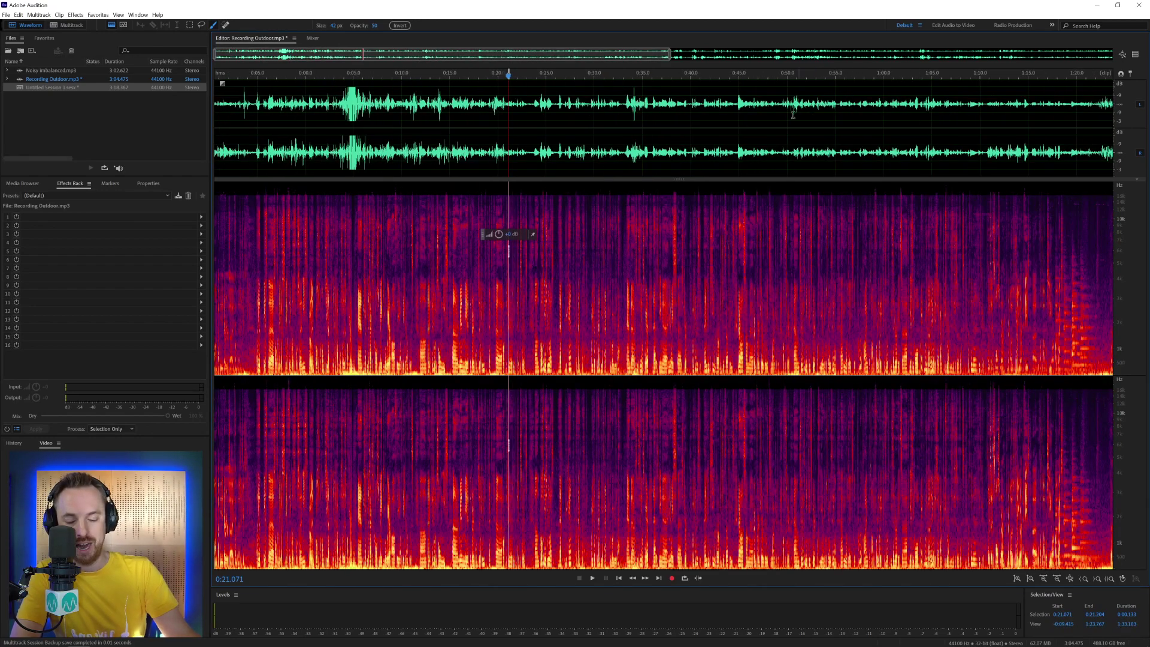
Set Mouse Wheel Zoom to 'Zoom at playhead' and test scrolling
{"action": "key", "text": "ctrl+k"}
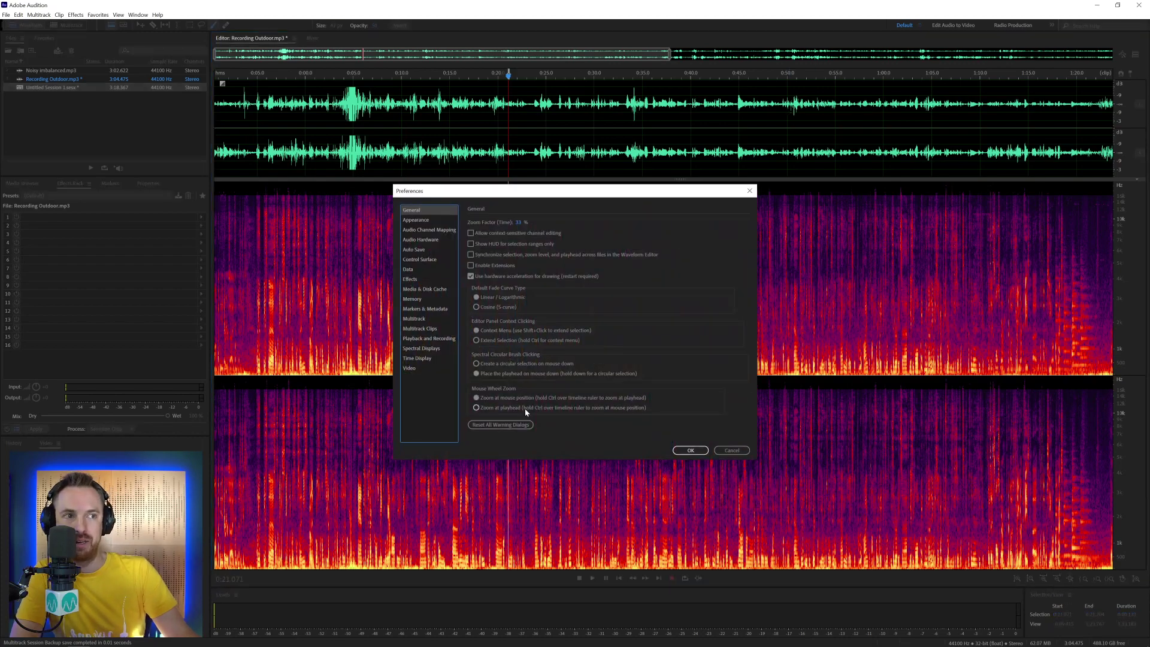
{"action": "left_click", "coordinate": [524, 408]}
{"action": "left_click", "coordinate": [690, 450]}
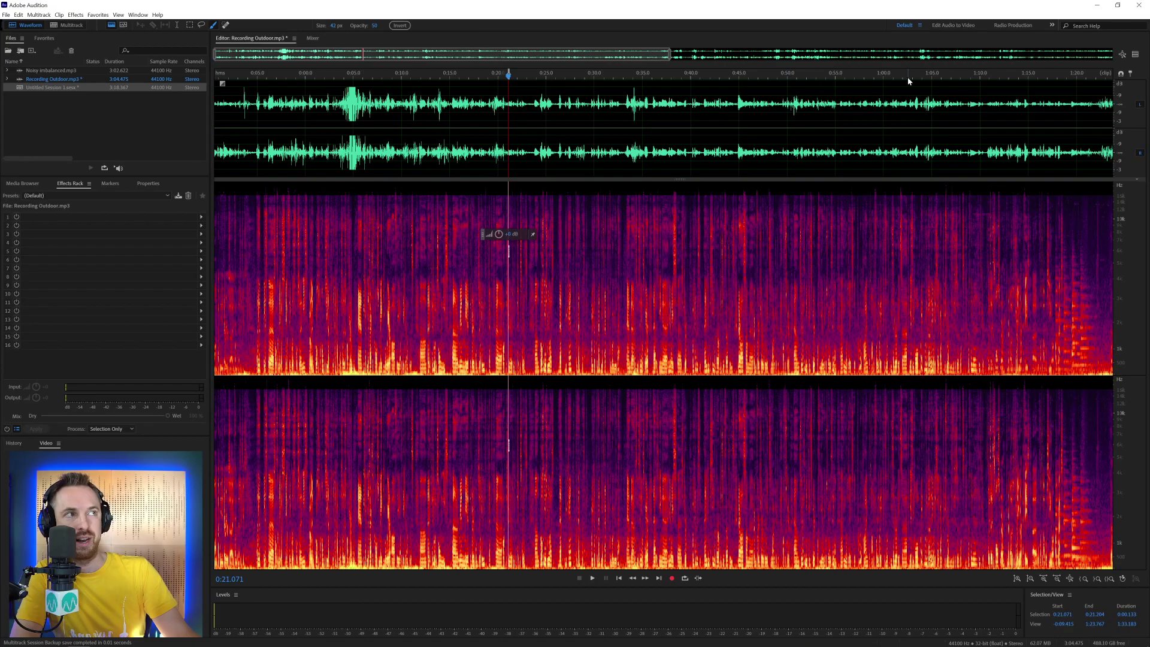
{"action": "scroll", "coordinate": [916, 82], "scroll_direction": "down", "scroll_amount": 2}
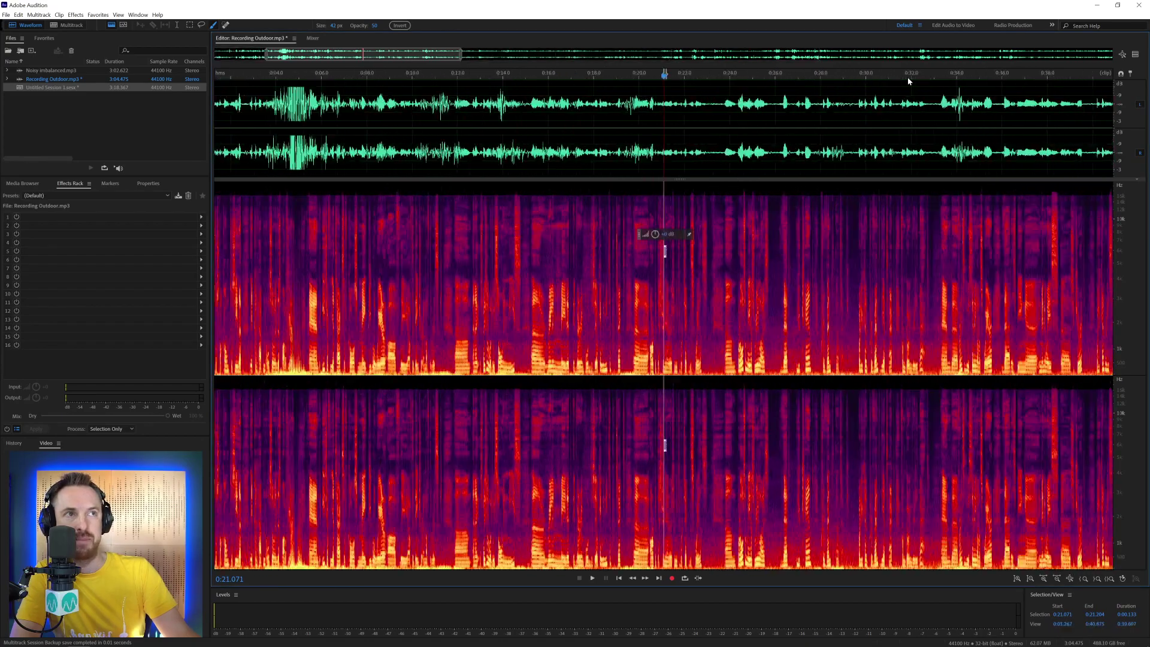
{"action": "scroll", "coordinate": [908, 81], "scroll_direction": "up", "scroll_amount": 3}
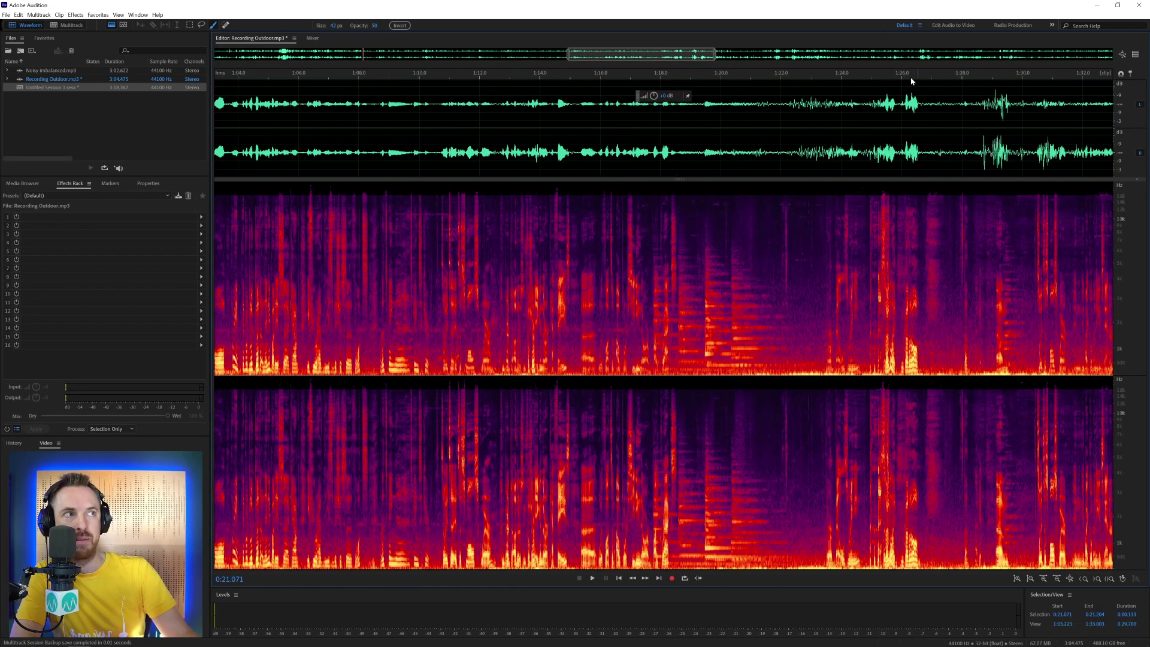
Switch Mouse Wheel Zoom back to 'Zoom at mouse position' and confirm
{"action": "key", "text": "ctrl+k"}
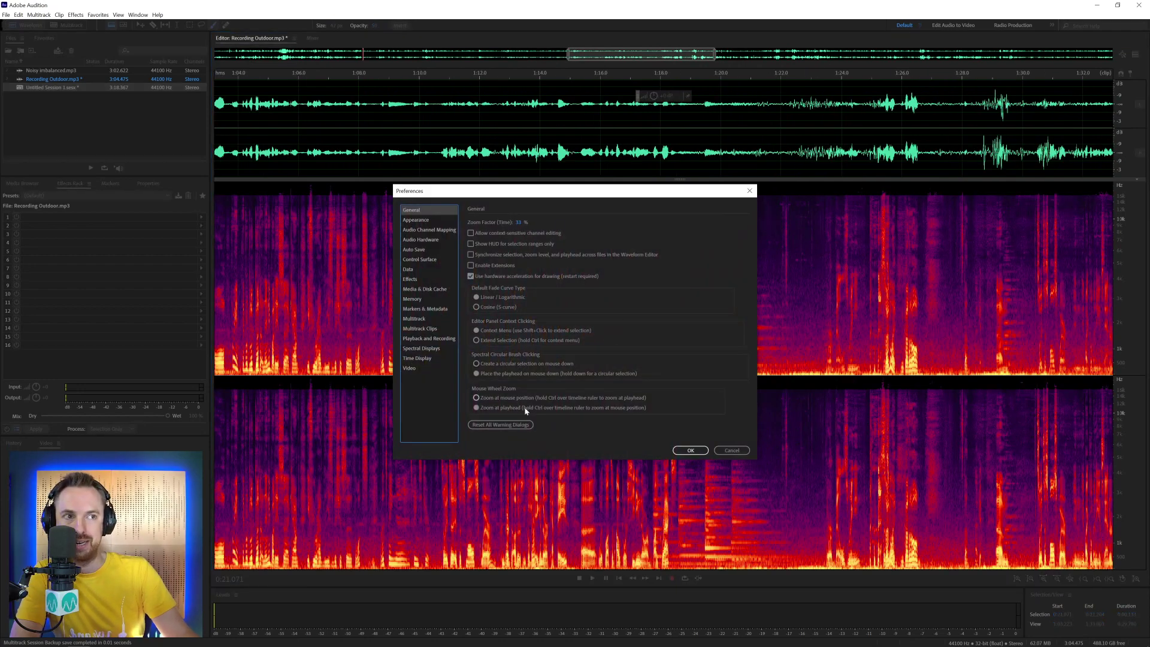
{"action": "left_click", "coordinate": [509, 398]}
{"action": "left_click", "coordinate": [689, 450]}
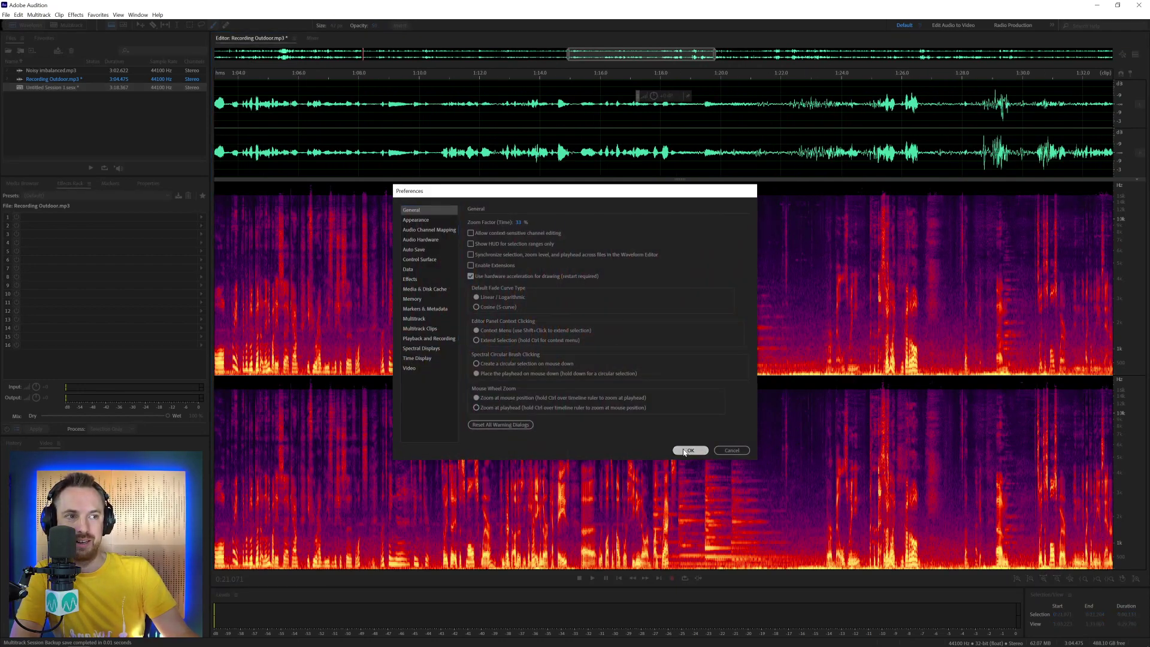
{"action": "key", "text": "ctrl+k"}
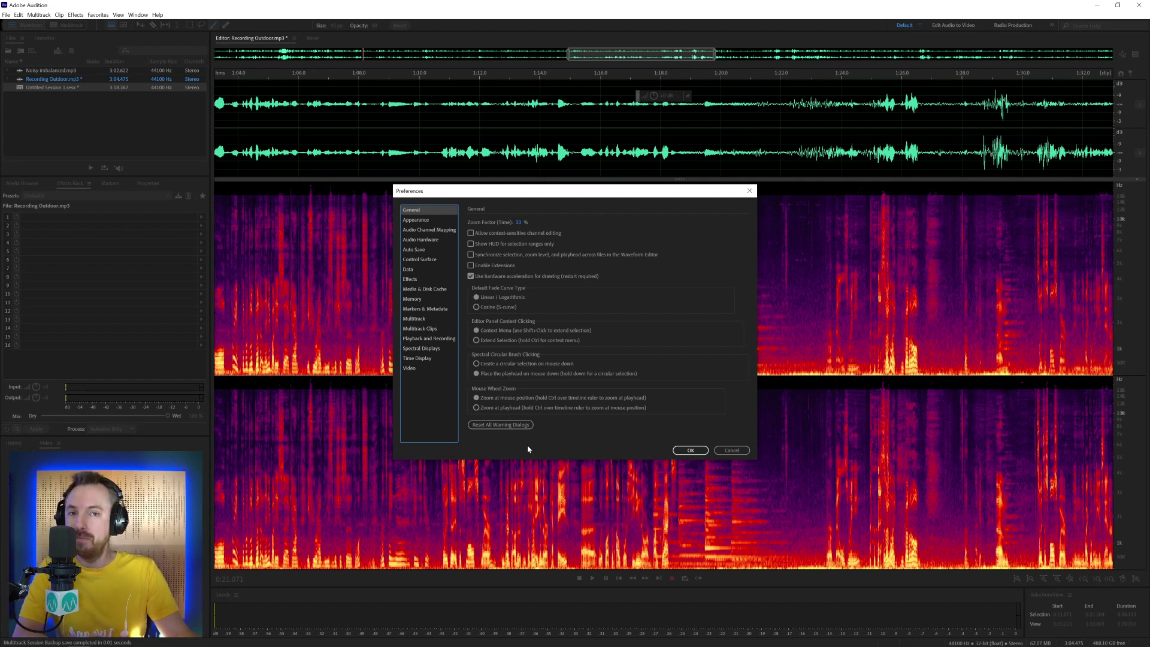
{"action": "left_click", "coordinate": [731, 450]}
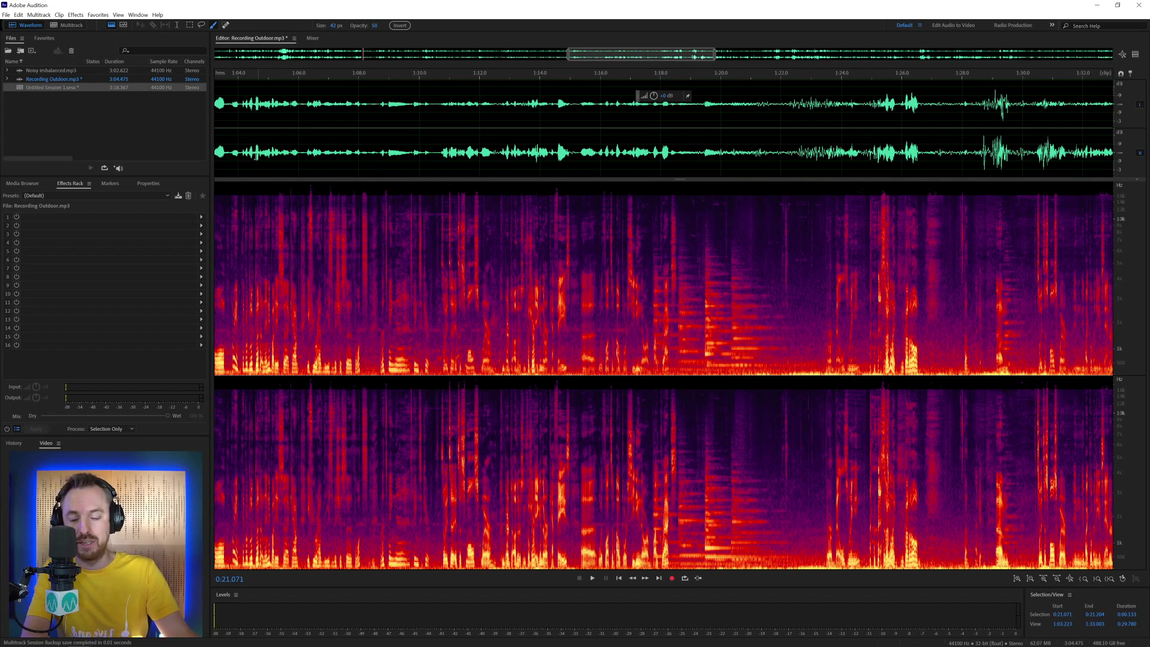
Switch to the multitrack session, zoom out to the full length, and delete Track 1's clips
{"action": "left_click", "coordinate": [69, 26]}
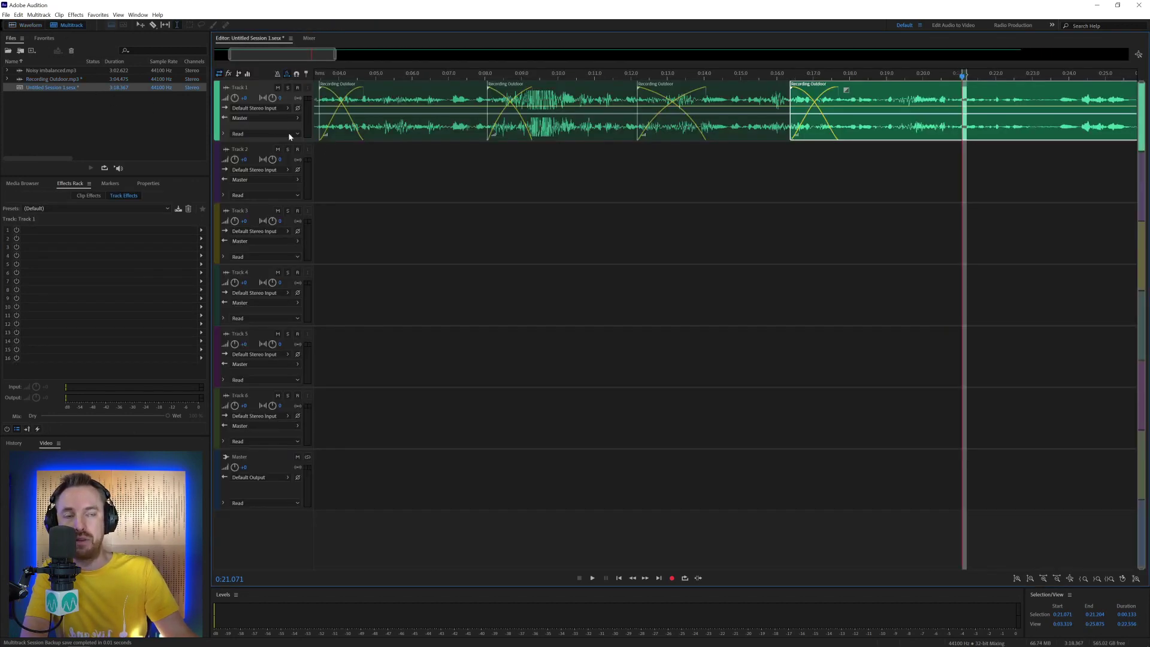
{"action": "key", "text": "backslash"}
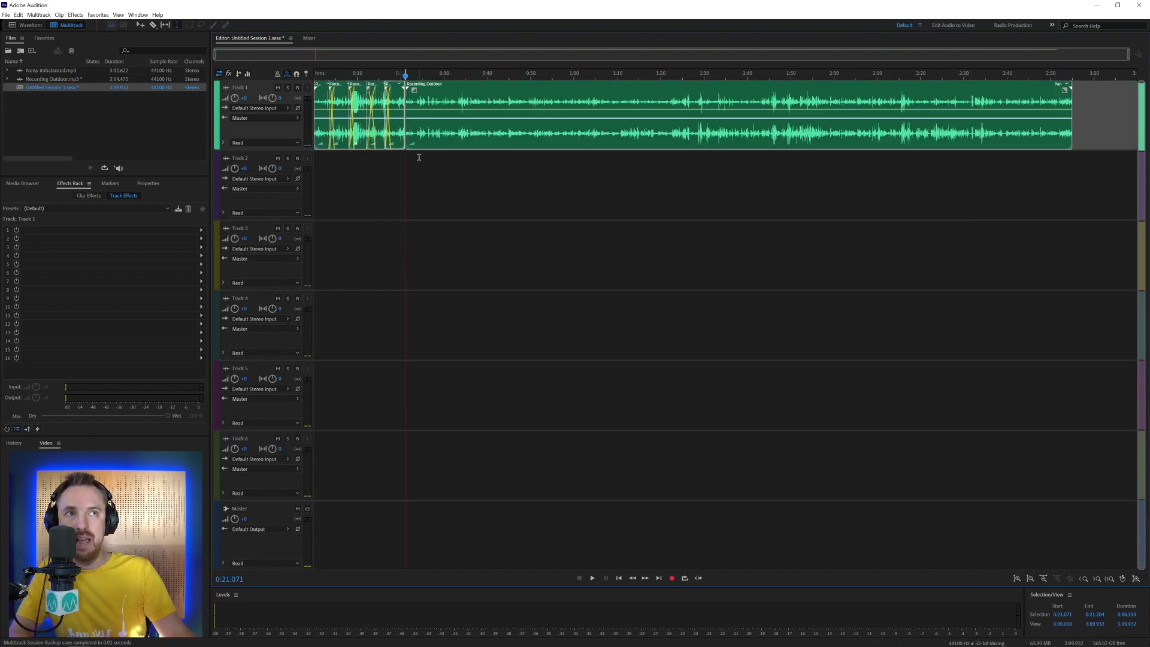
{"action": "key", "text": "Delete"}
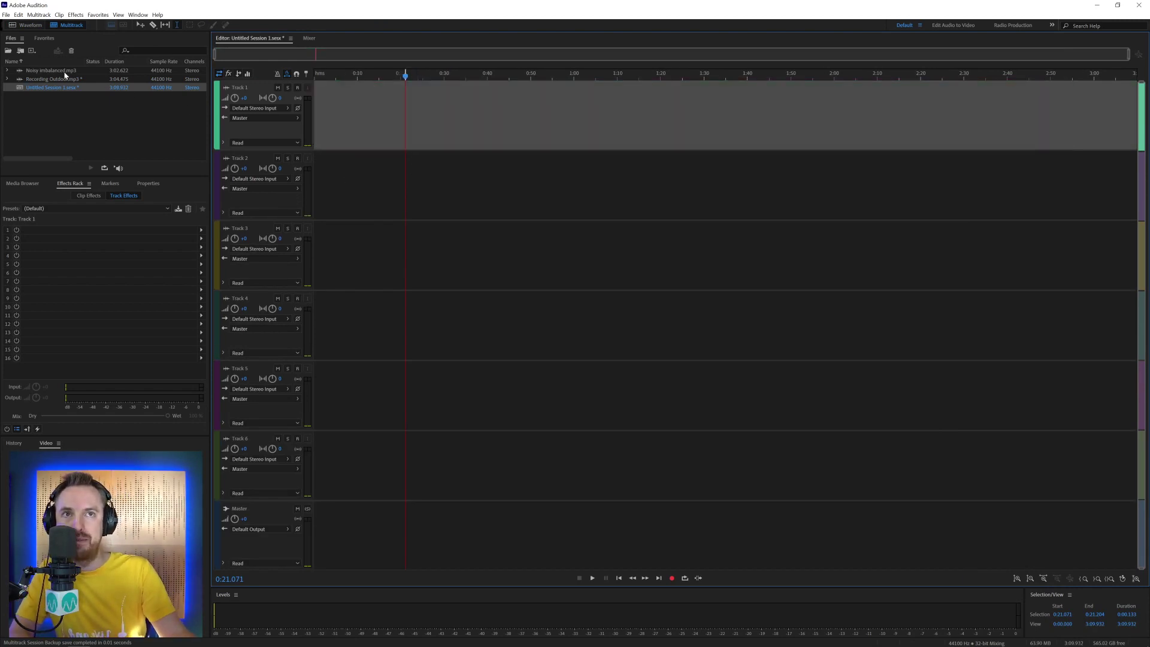
Select Noisy imbalanced and Recording Outdoor in the Files panel and open General preferences
{"action": "left_click", "coordinate": [51, 70]}
{"action": "left_click", "coordinate": [52, 78], "text": "shift"}
{"action": "mouse_move", "coordinate": [53, 77]}
{"action": "left_mouse_down"}
{"action": "mouse_move", "coordinate": [333, 139]}
{"action": "mouse_move", "coordinate": [272, 127]}
{"action": "mouse_move", "coordinate": [353, 123]}
{"action": "mouse_move", "coordinate": [315, 128]}
{"action": "mouse_move", "coordinate": [346, 206]}
{"action": "mouse_move", "coordinate": [69, 69]}
{"action": "mouse_move", "coordinate": [30, 87]}
{"action": "mouse_move", "coordinate": [66, 90]}
{"action": "mouse_move", "coordinate": [68, 74]}
{"action": "left_mouse_up"}
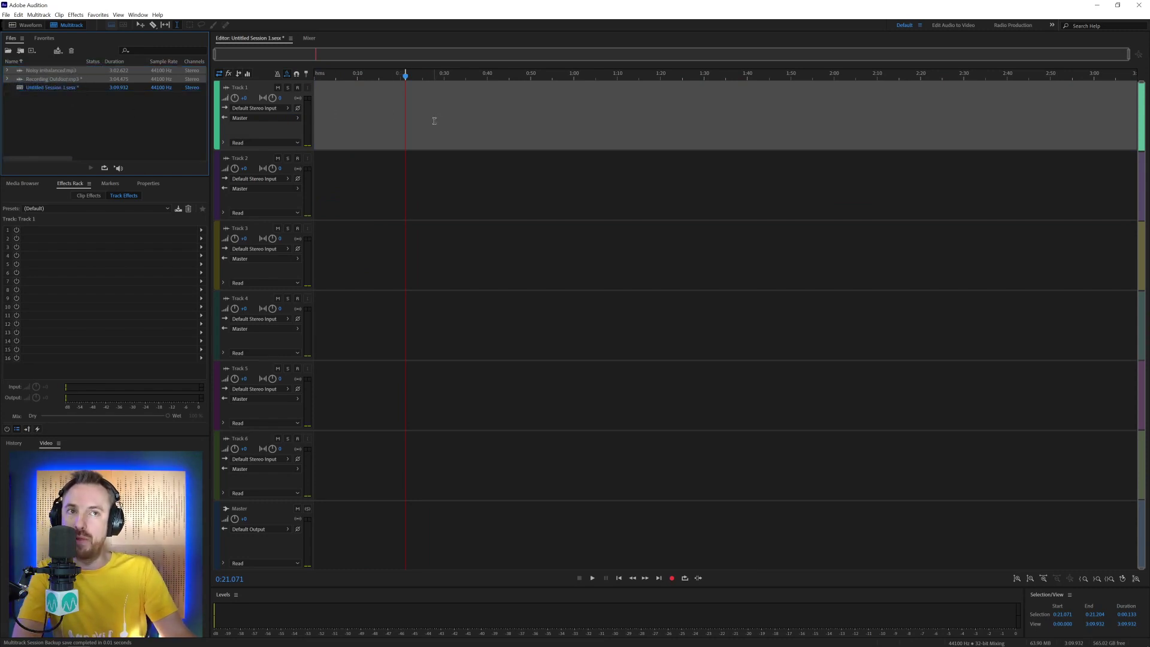
{"action": "key", "text": "ctrl+k"}
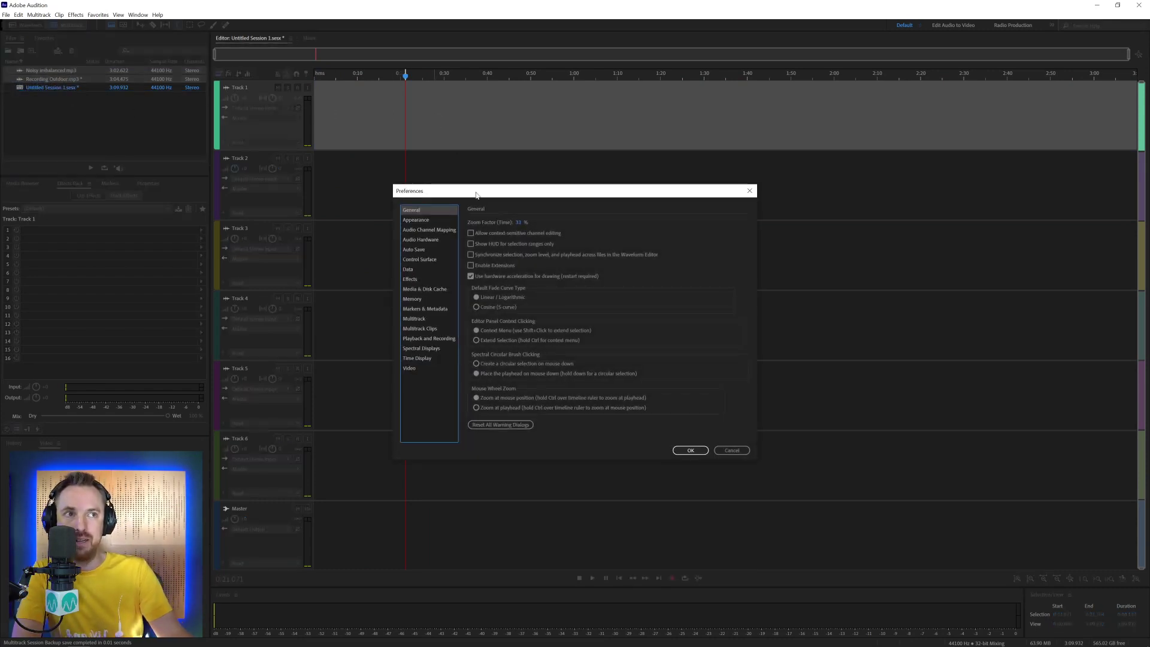
Reset all warning dialogs in General preferences and close the dialog
{"action": "left_click", "coordinate": [502, 424]}
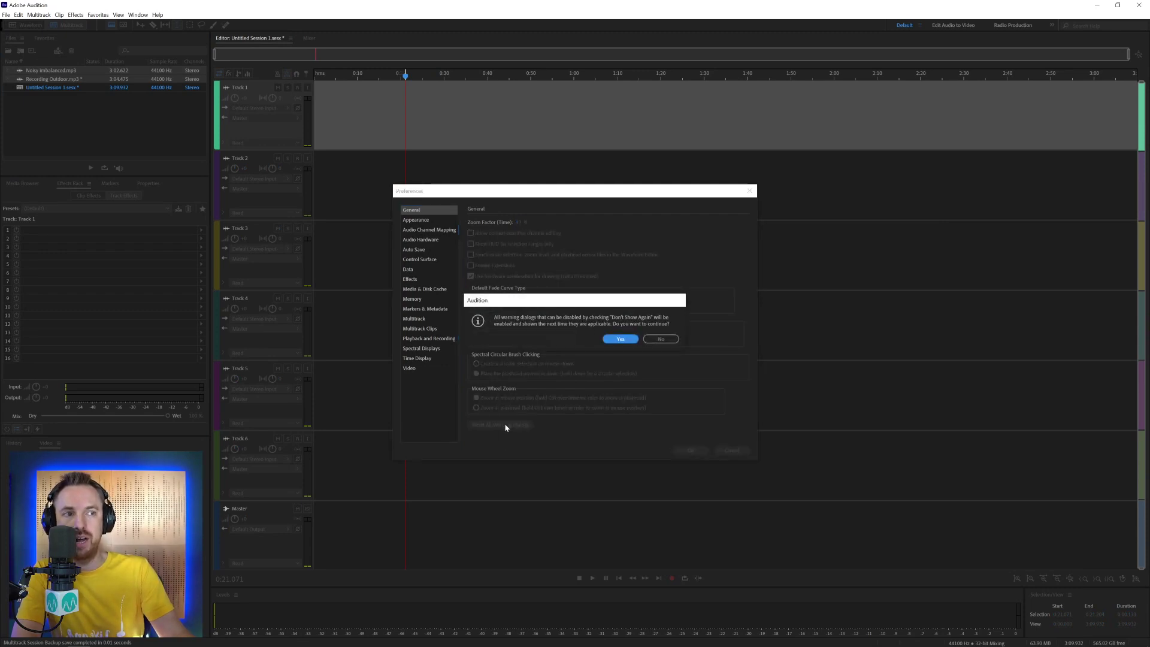
{"action": "left_click", "coordinate": [621, 340]}
{"action": "left_click", "coordinate": [690, 450]}
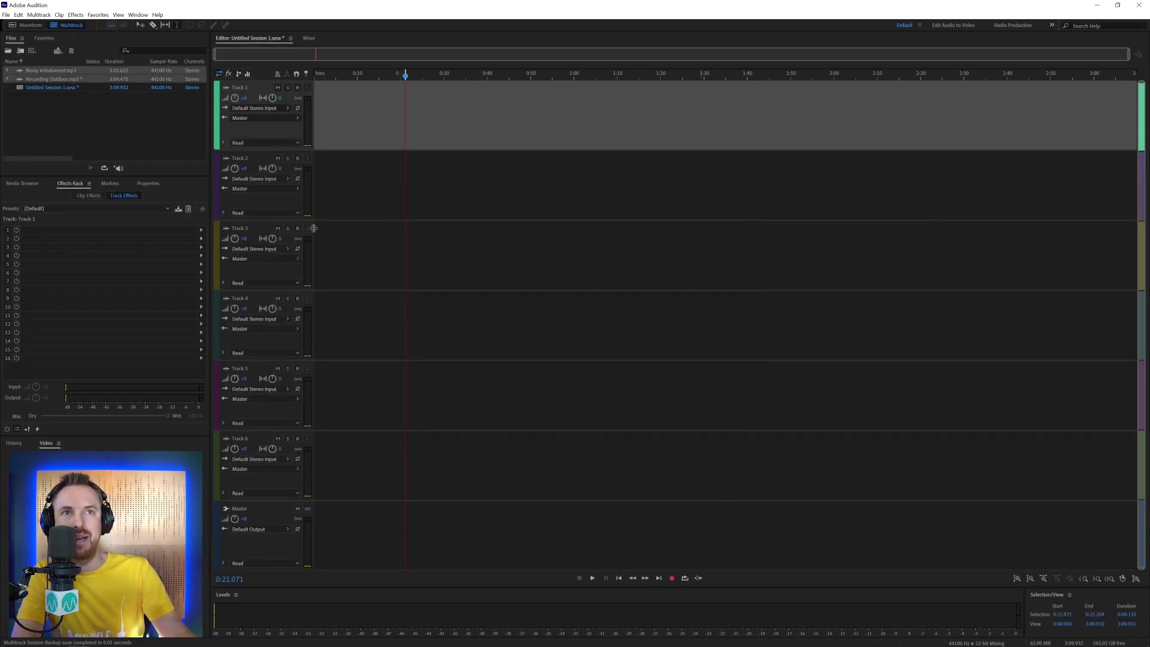
Drop both files onto Track 1, placing each file on its own track
{"action": "left_click_drag", "start_coordinate": [56, 71], "coordinate": [330, 147]}
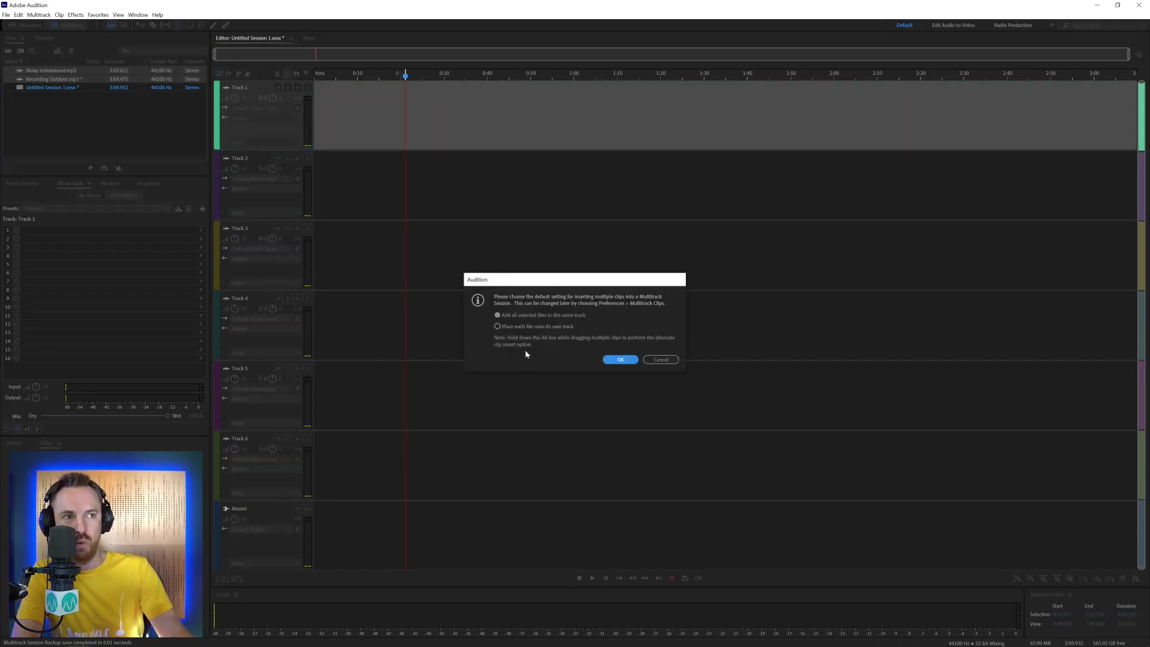
{"action": "left_click", "coordinate": [516, 326]}
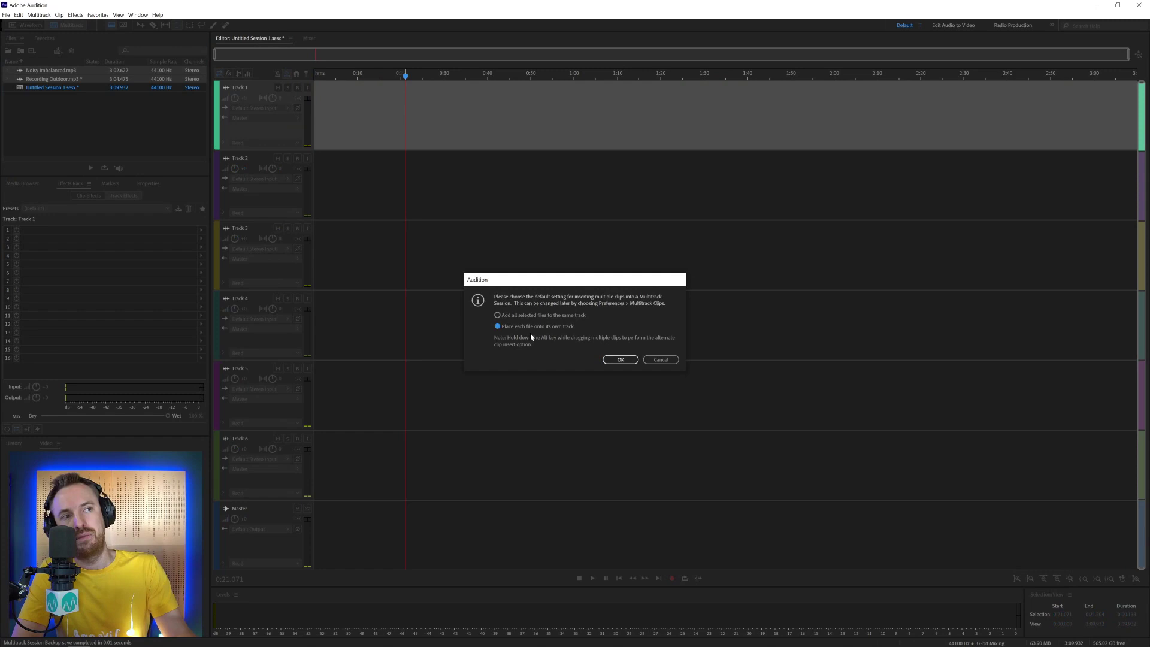
{"action": "left_click", "coordinate": [620, 360]}
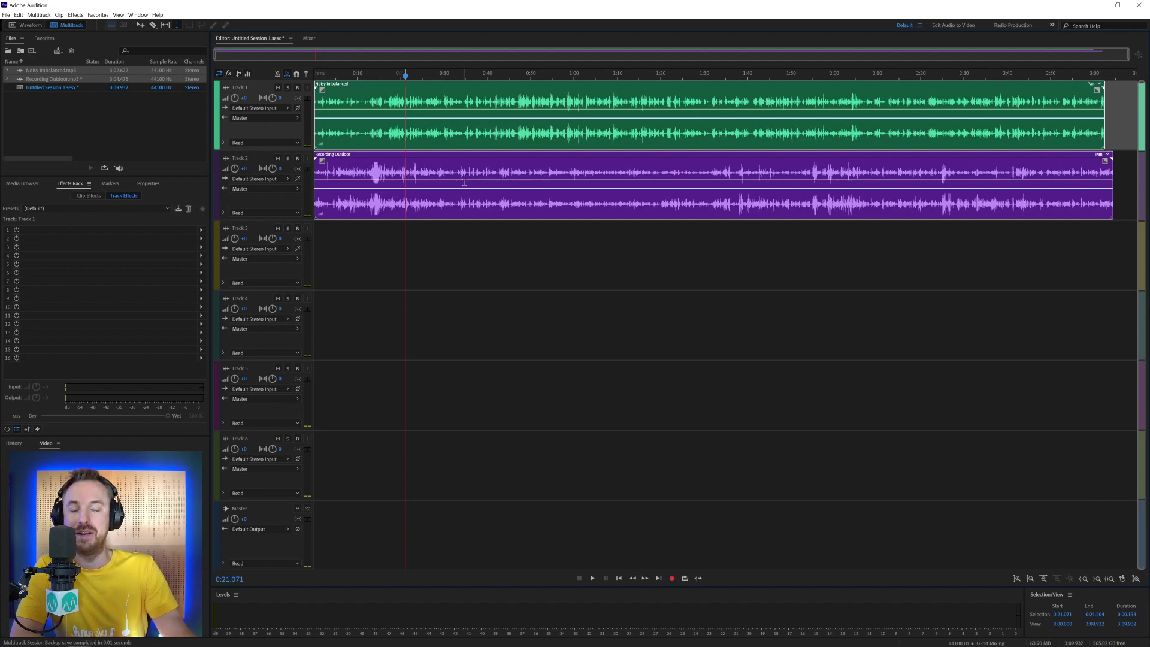
Open Preferences on the General page with Ctrl+K over the two-track session
{"action": "key", "text": "ctrl+k"}
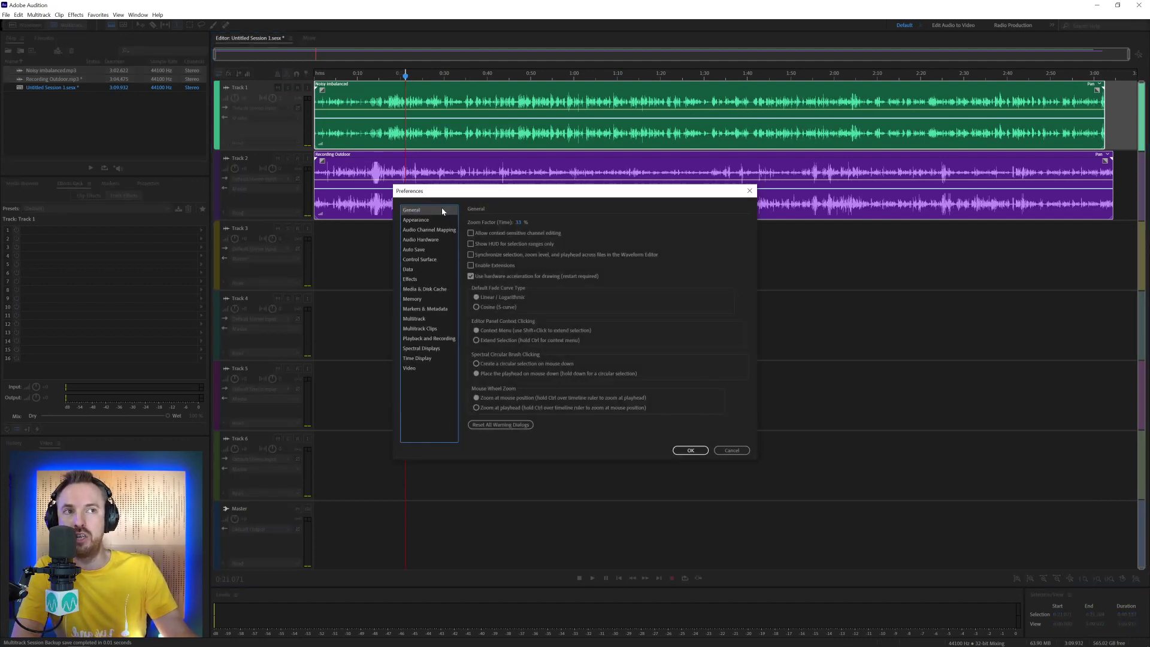